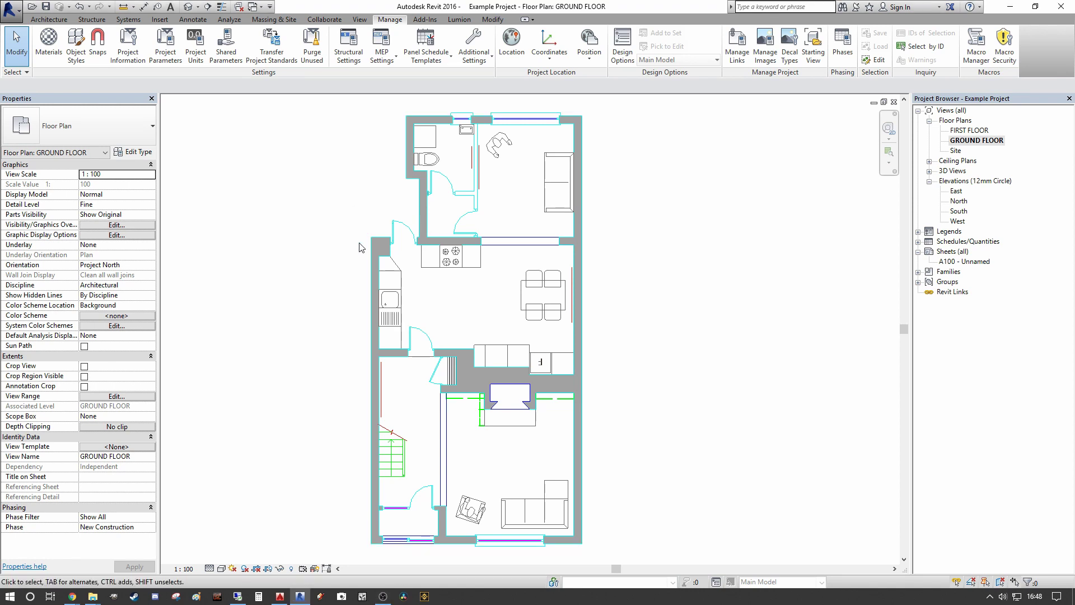
Step: Query the kitchen units in the imported GROUND FLOOR.dwg and hide their FIXTURES AND FITTINGS layer in the view
{"action": "left_click", "coordinate": [431, 234]}
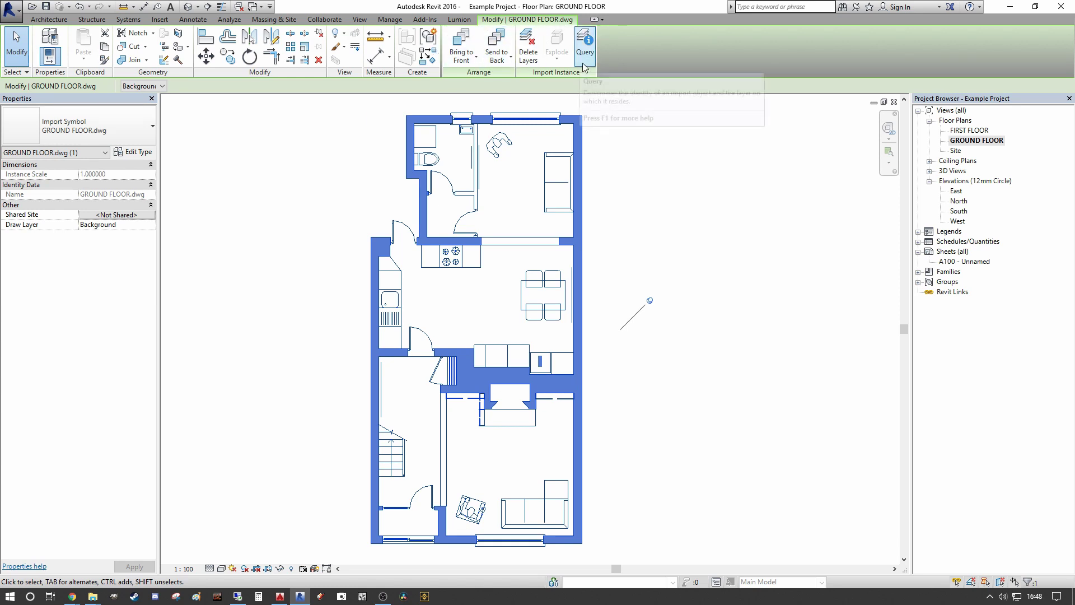
{"action": "left_click", "coordinate": [585, 45]}
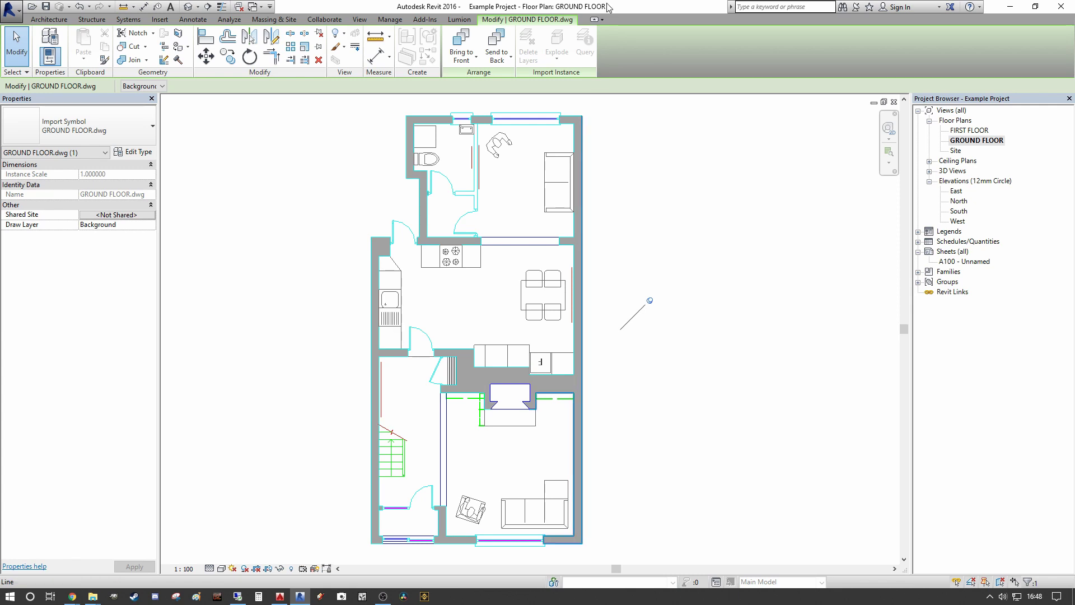
{"action": "left_click", "coordinate": [503, 347]}
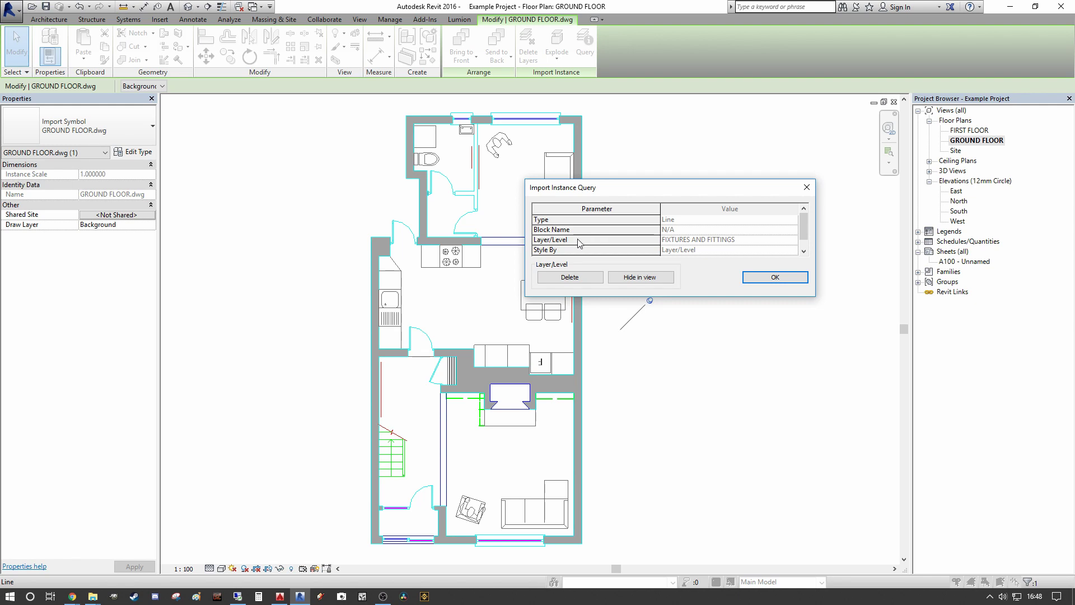
{"action": "scroll", "coordinate": [803, 229], "scroll_direction": "down", "scroll_amount": 1}
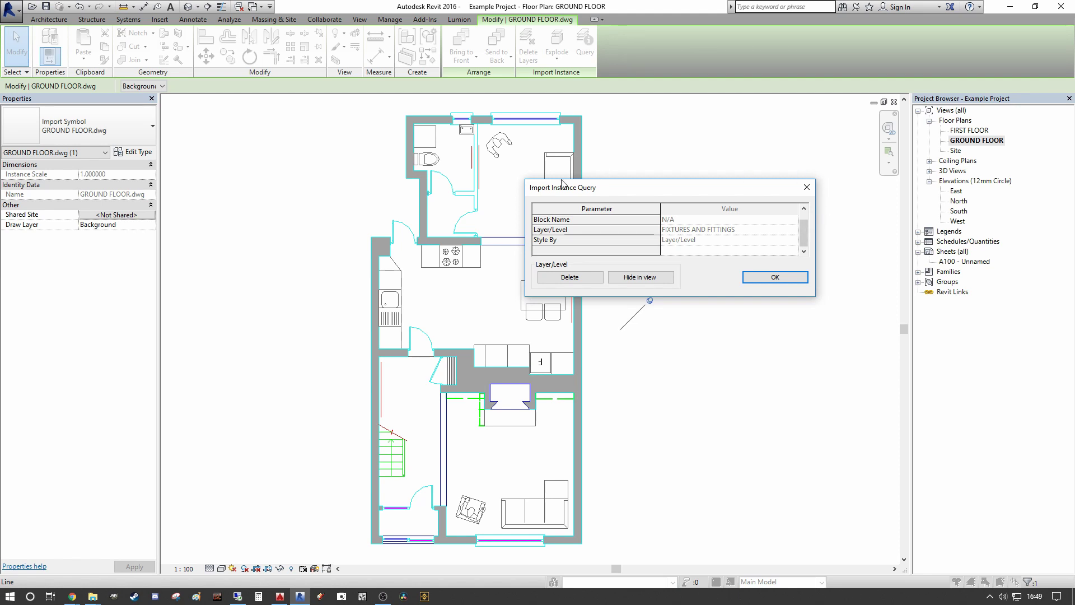
{"action": "left_click", "coordinate": [639, 277]}
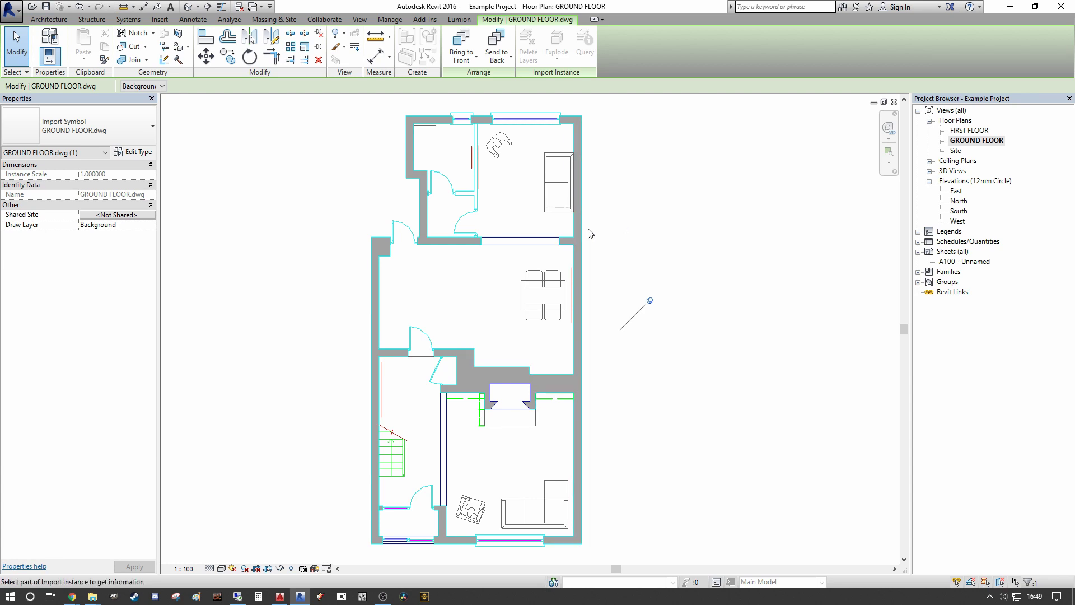
{"action": "left_click", "coordinate": [603, 148]}
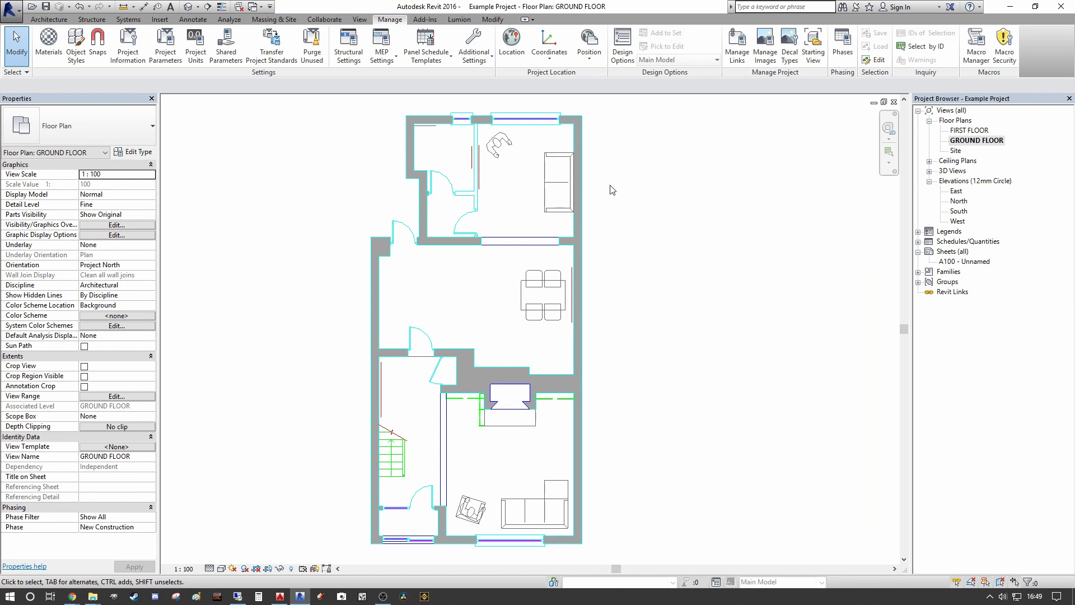
Step: Override the imported drawing's graphics by element in this view, giving its projection lines a muted teal colour
{"action": "left_click", "coordinate": [585, 195]}
{"action": "right_click", "coordinate": [551, 200]}
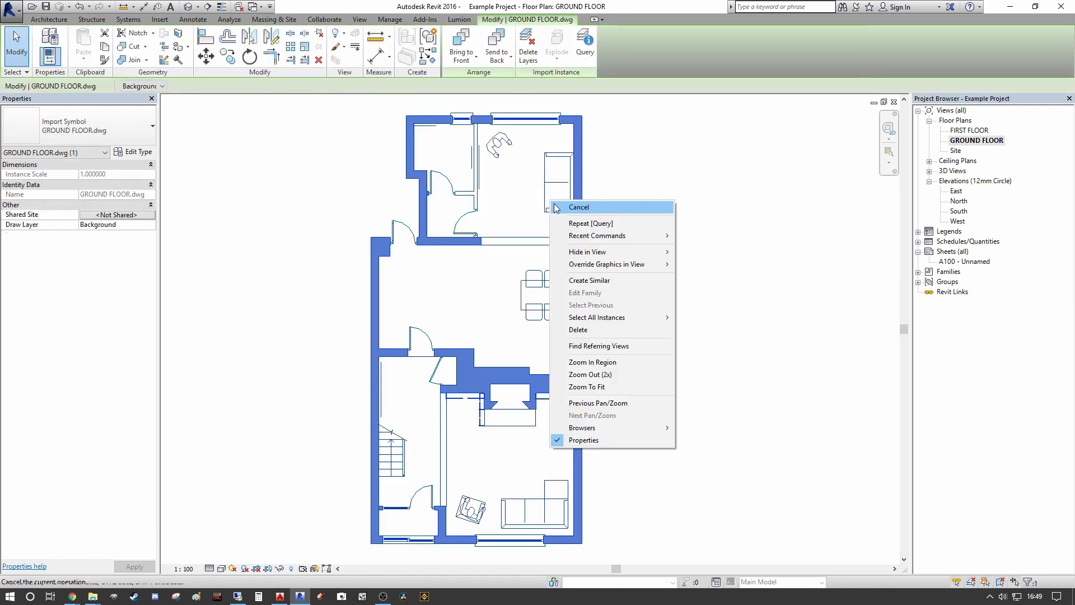
{"action": "mouse_move", "coordinate": [626, 265]}
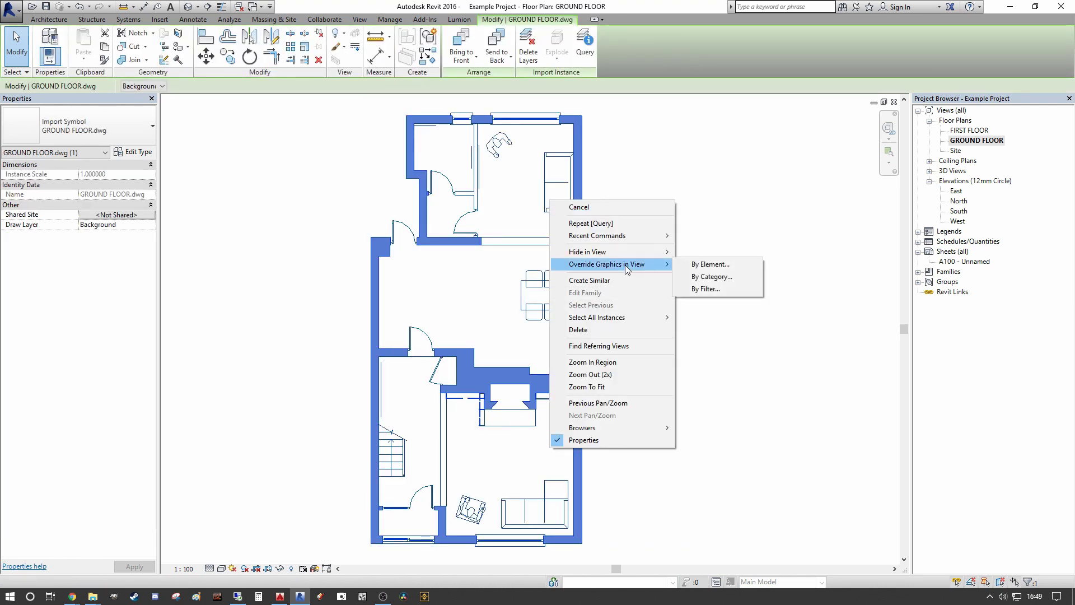
{"action": "left_click", "coordinate": [709, 267]}
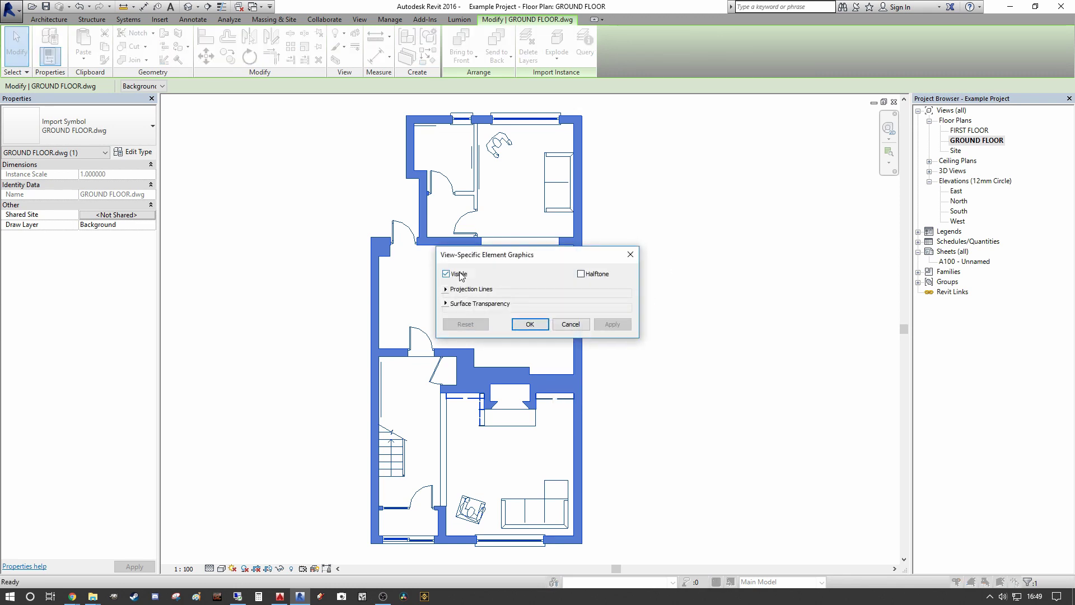
{"action": "left_click", "coordinate": [447, 290]}
{"action": "left_click", "coordinate": [547, 319]}
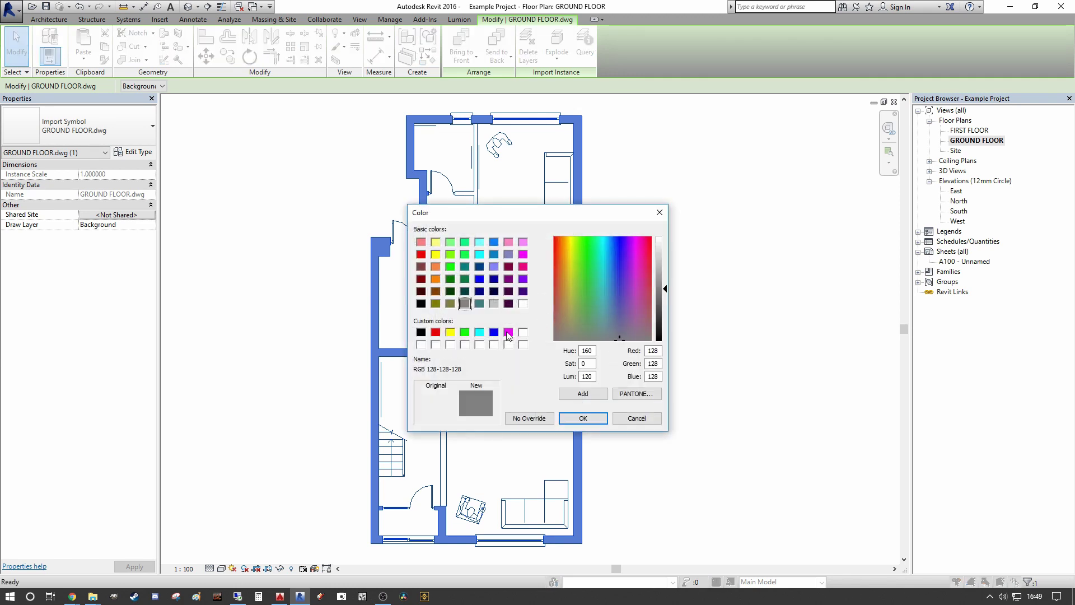
{"action": "left_click", "coordinate": [479, 303]}
{"action": "left_click", "coordinate": [583, 418]}
{"action": "left_click", "coordinate": [612, 376]}
{"action": "left_click", "coordinate": [530, 376]}
{"action": "left_click", "coordinate": [804, 353]}
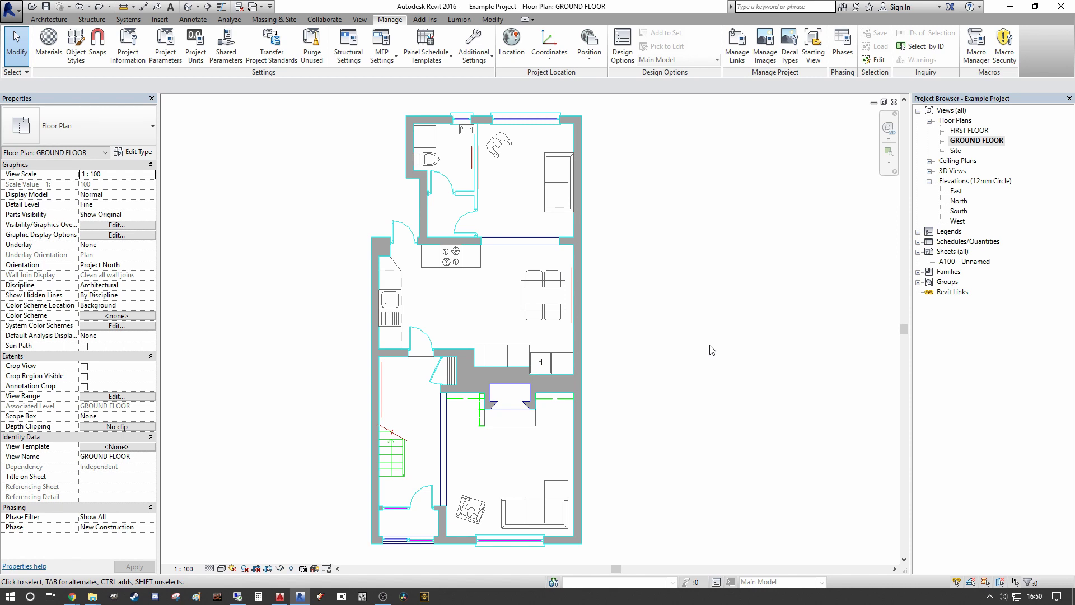
Step: In the floor plan's visibility/graphic overrides, turn off the misc layer of the imported GROUND FLOOR.dwg
{"action": "key", "text": "v"}
{"action": "key", "text": "g"}
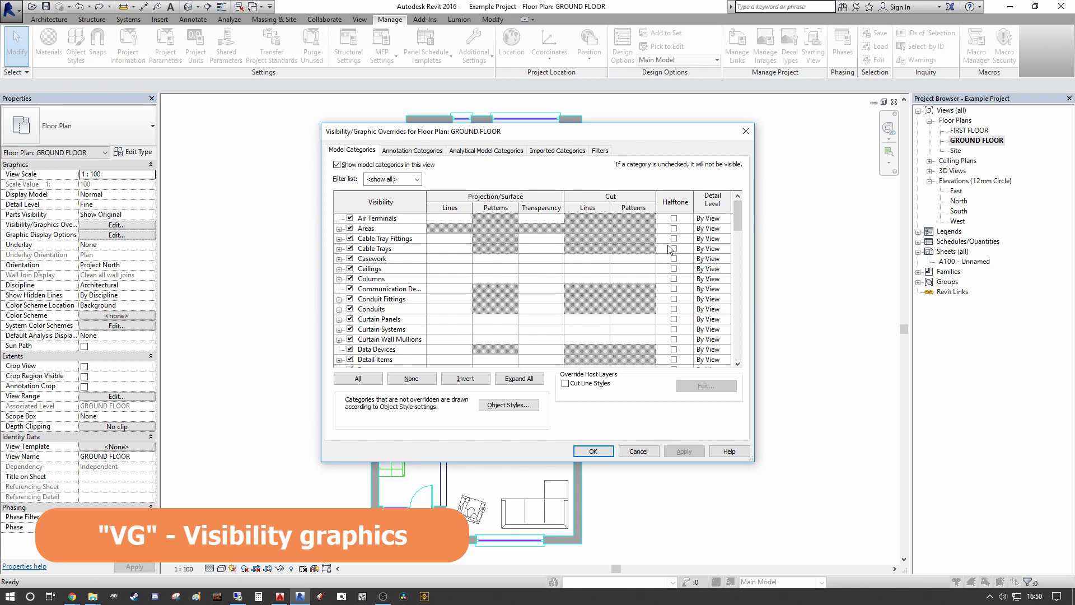
{"action": "left_click", "coordinate": [565, 151]}
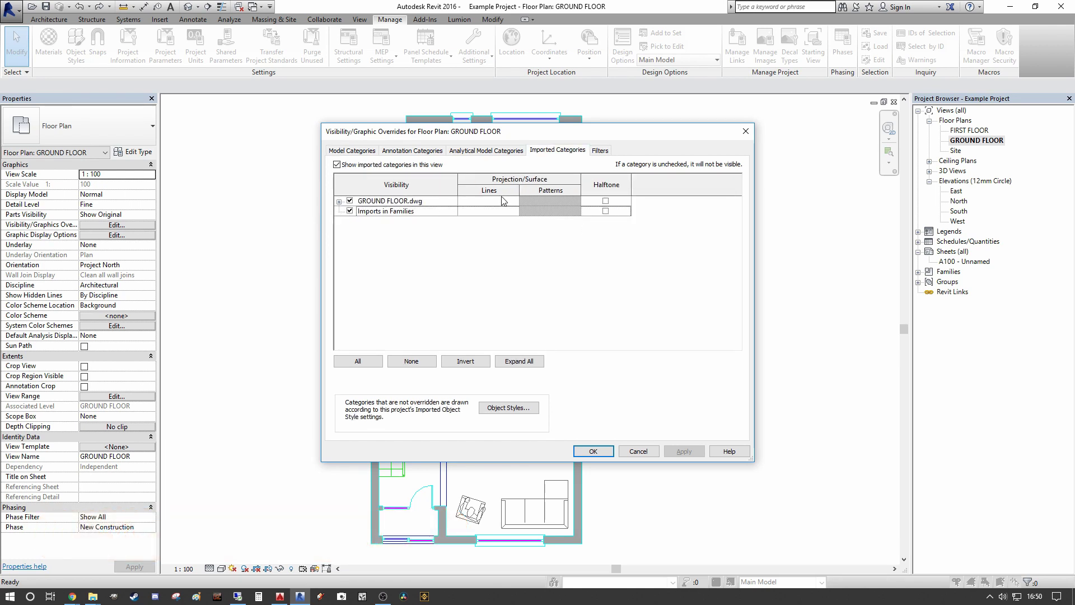
{"action": "left_click", "coordinate": [339, 201]}
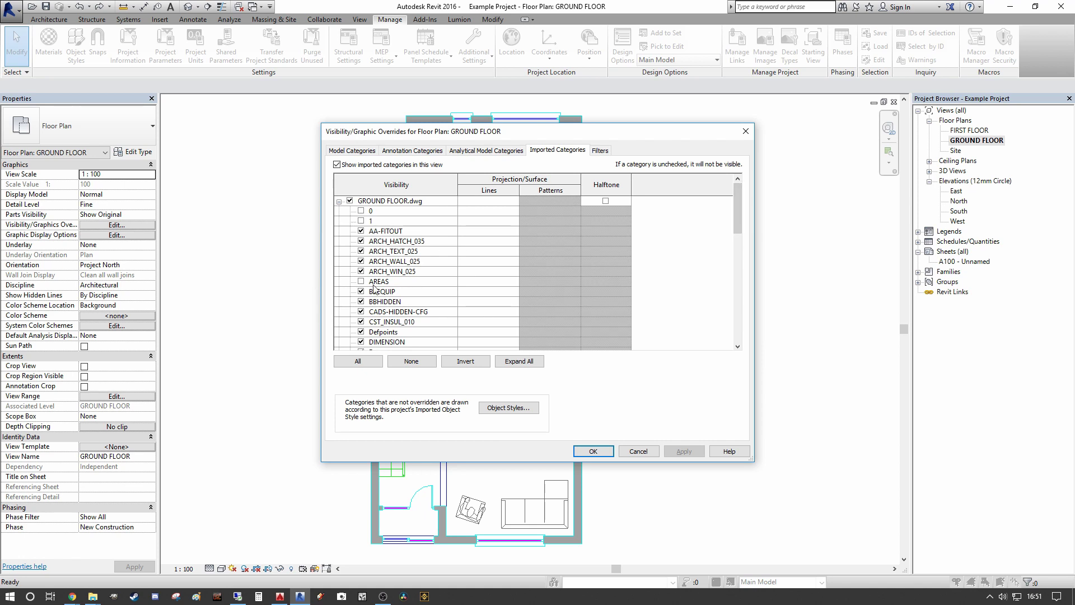
{"action": "left_click_drag", "start_coordinate": [736, 204], "coordinate": [739, 310]}
{"action": "left_click_drag", "start_coordinate": [595, 135], "coordinate": [892, 129]}
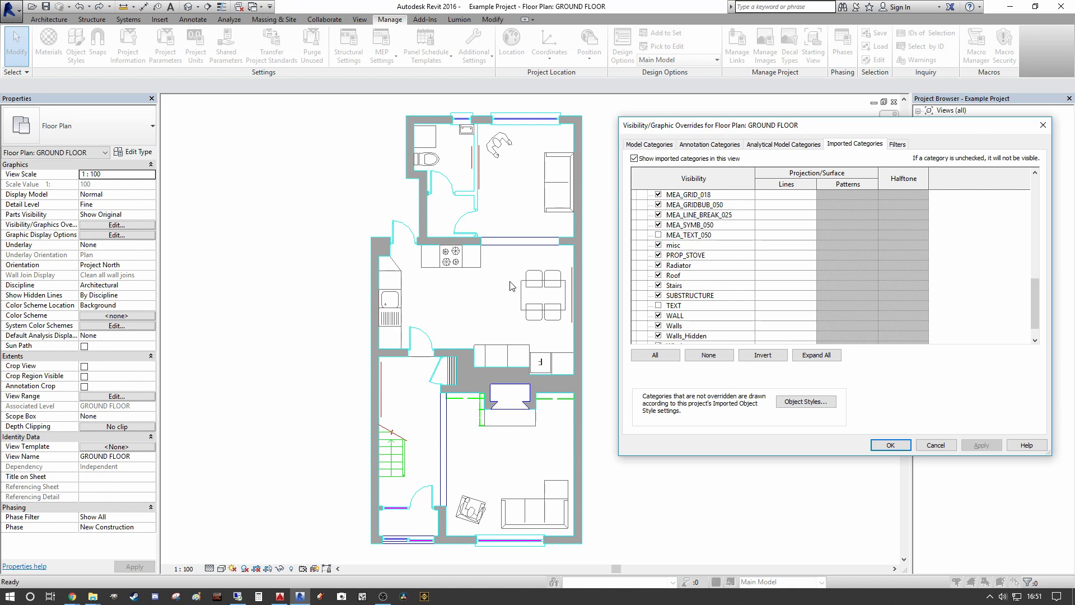
{"action": "left_click", "coordinate": [658, 245]}
{"action": "left_click", "coordinate": [967, 448]}
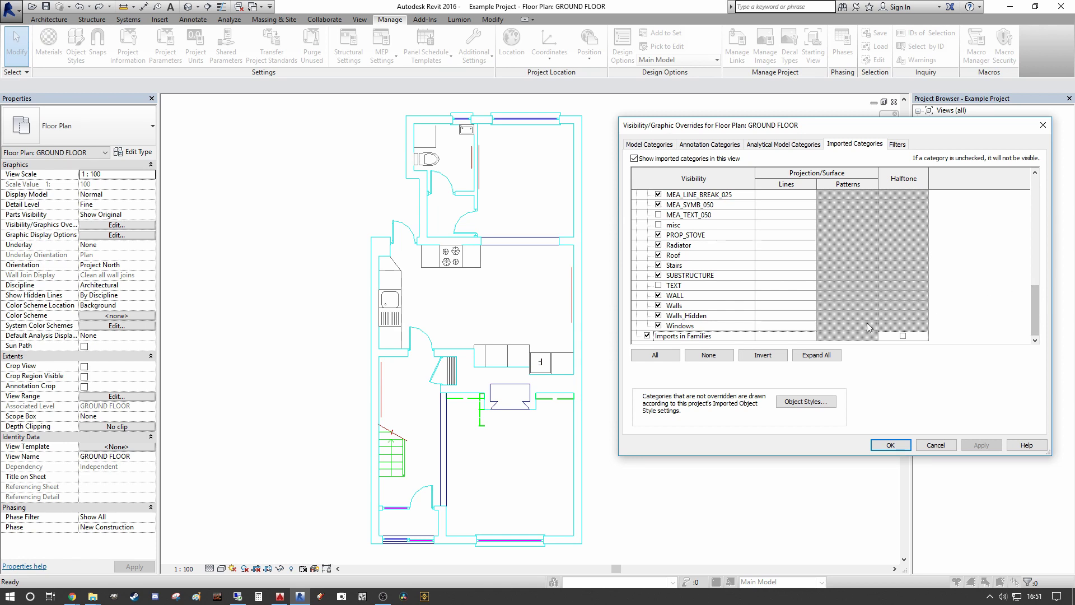
Step: Override the line colour of the imported drawing's WALL layer with blue RGB 000-128-192
{"action": "left_click", "coordinate": [709, 296]}
{"action": "left_click", "coordinate": [786, 295]}
{"action": "left_click", "coordinate": [862, 285]}
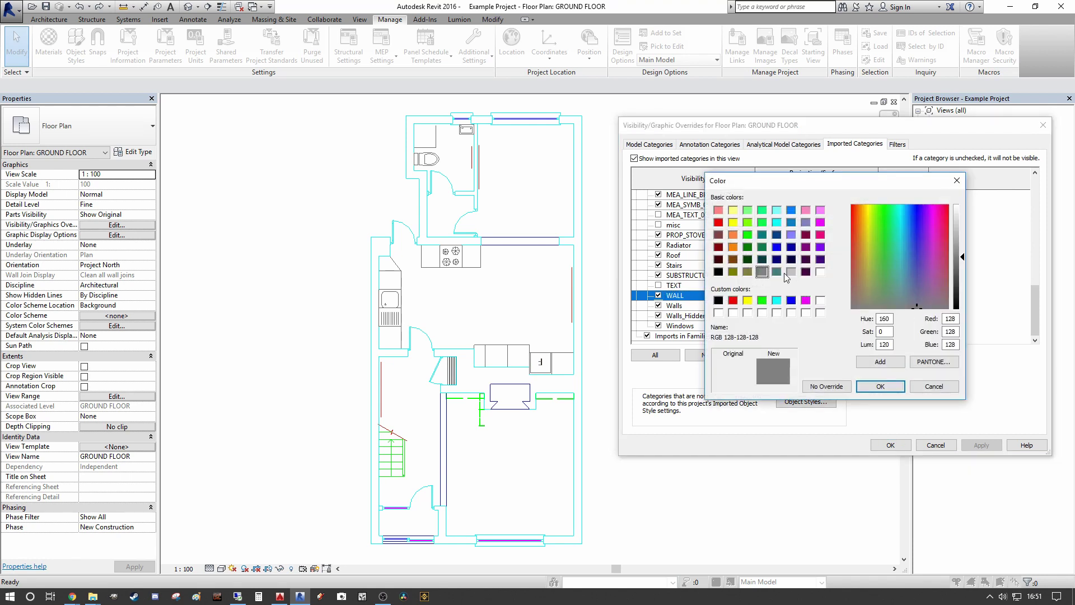
{"action": "left_click", "coordinate": [791, 223]}
{"action": "left_click", "coordinate": [893, 386]}
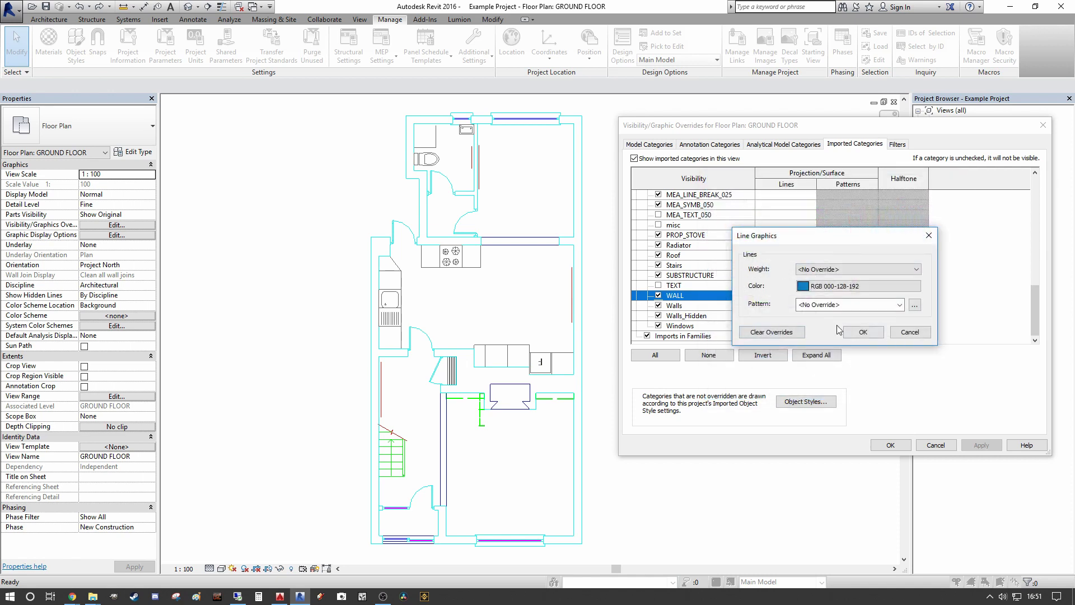
{"action": "left_click", "coordinate": [876, 336]}
Step: Give the imported drawing's Walls layer the line colour RGB 000-128-192 and apply the wall overrides to the view
{"action": "left_click", "coordinate": [796, 308]}
{"action": "left_click", "coordinate": [786, 306]}
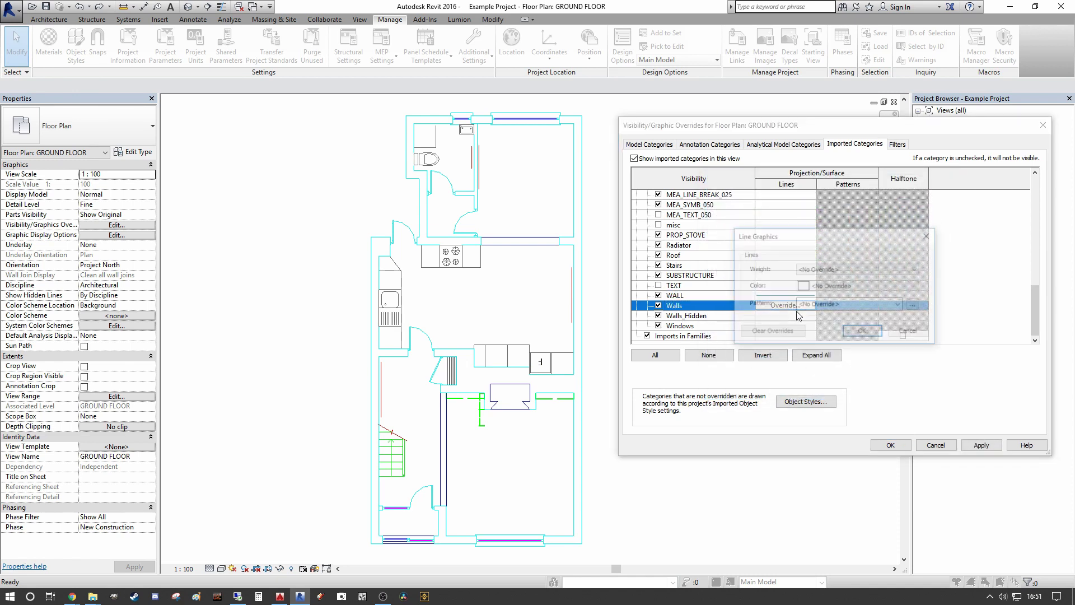
{"action": "left_click", "coordinate": [796, 222]}
{"action": "left_click", "coordinate": [794, 223]}
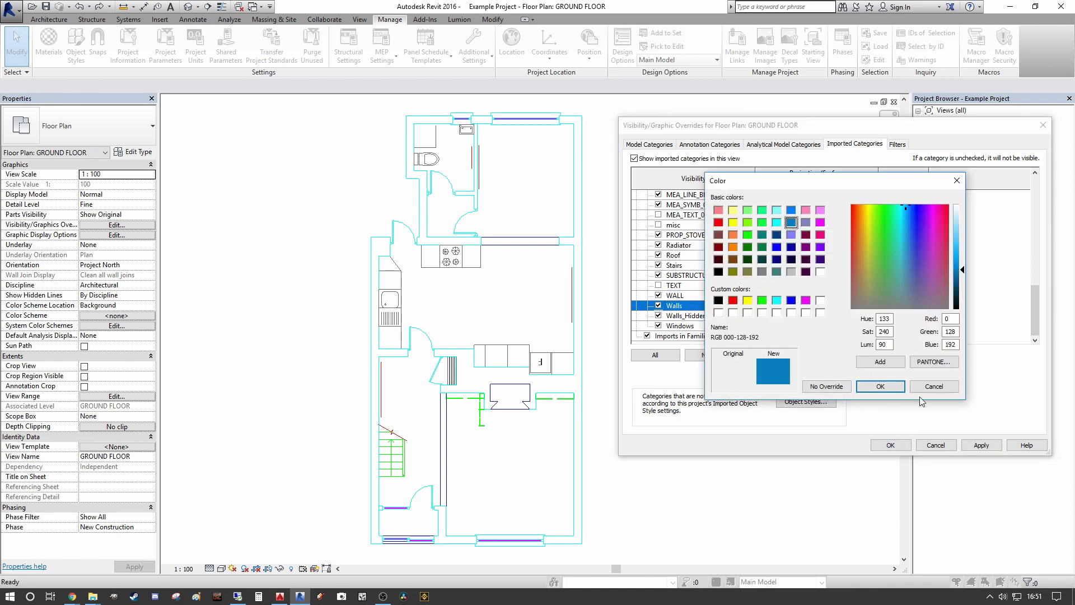
{"action": "left_click", "coordinate": [884, 386]}
{"action": "left_click", "coordinate": [871, 334]}
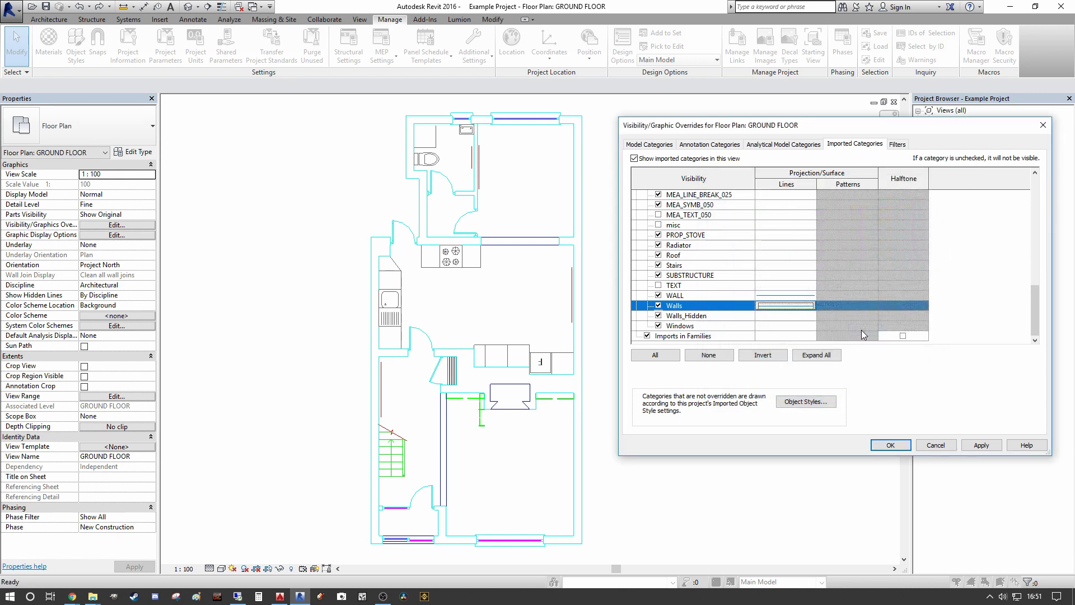
{"action": "left_click", "coordinate": [984, 447]}
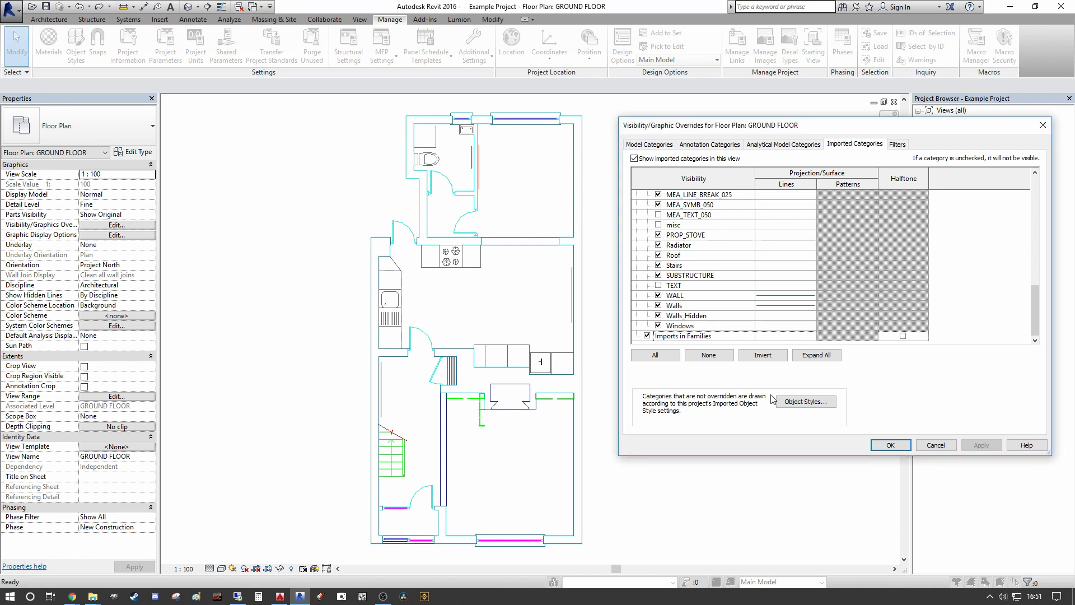
Step: Override the FIXTURES AND FITTINGS layer's line colour with red, then apply and close the visibility/graphic overrides
{"action": "left_click_drag", "start_coordinate": [1034, 303], "coordinate": [1033, 291]}
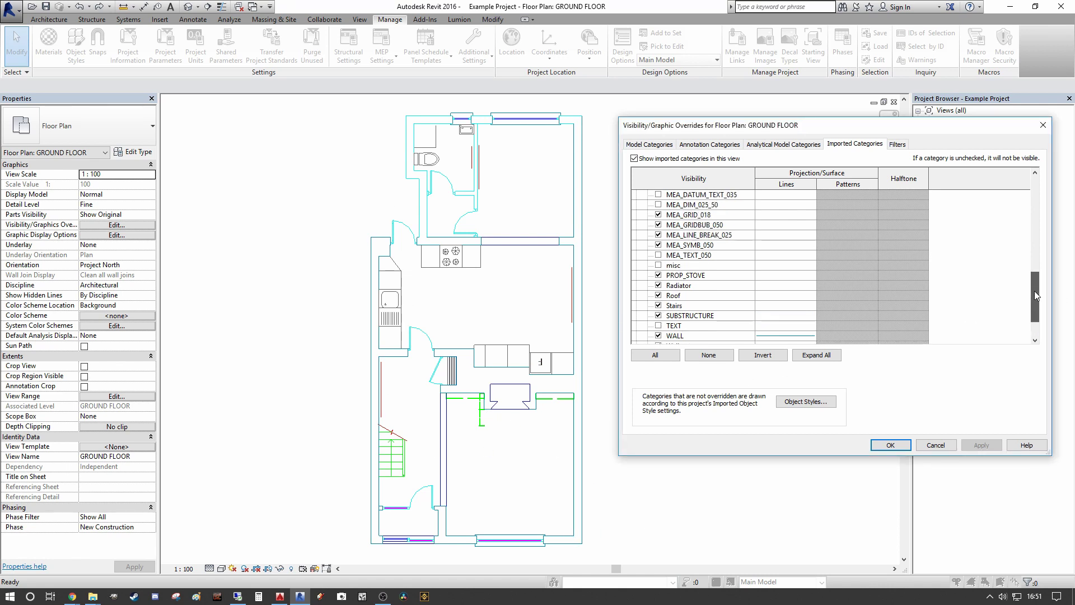
{"action": "left_click_drag", "start_coordinate": [1036, 291], "coordinate": [1031, 319]}
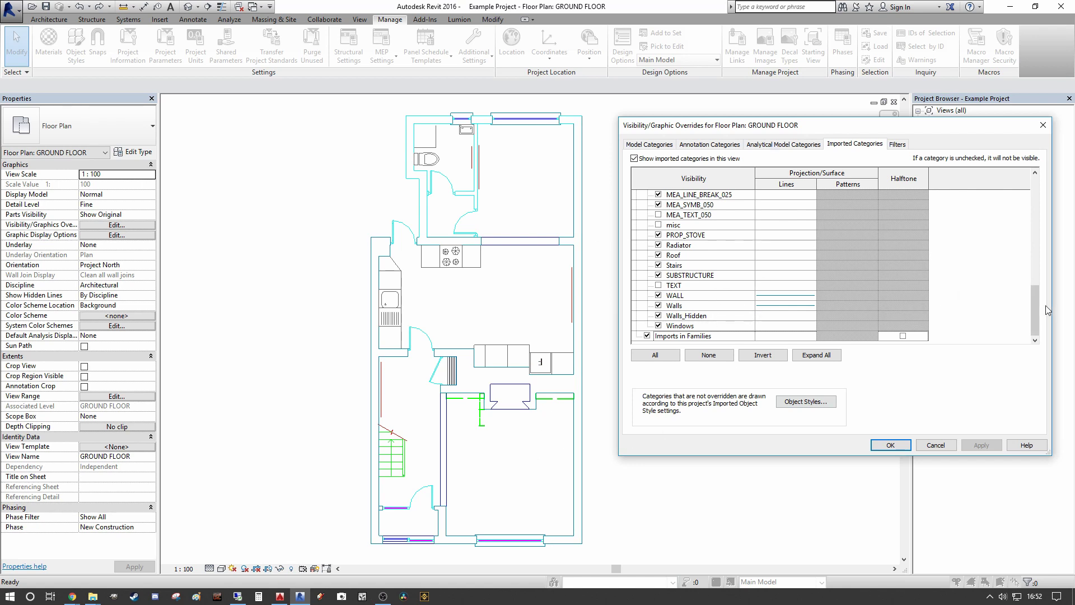
{"action": "left_click_drag", "start_coordinate": [1036, 300], "coordinate": [1035, 242]}
{"action": "left_click", "coordinate": [786, 265]}
{"action": "left_click", "coordinate": [786, 265]}
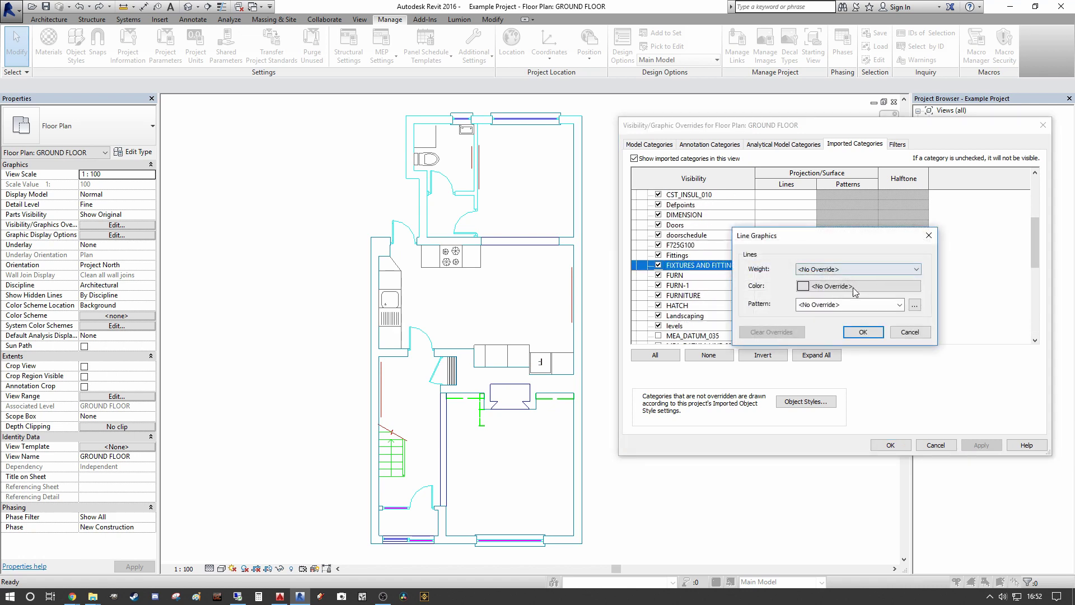
{"action": "left_click", "coordinate": [839, 286]}
{"action": "left_click", "coordinate": [718, 223]}
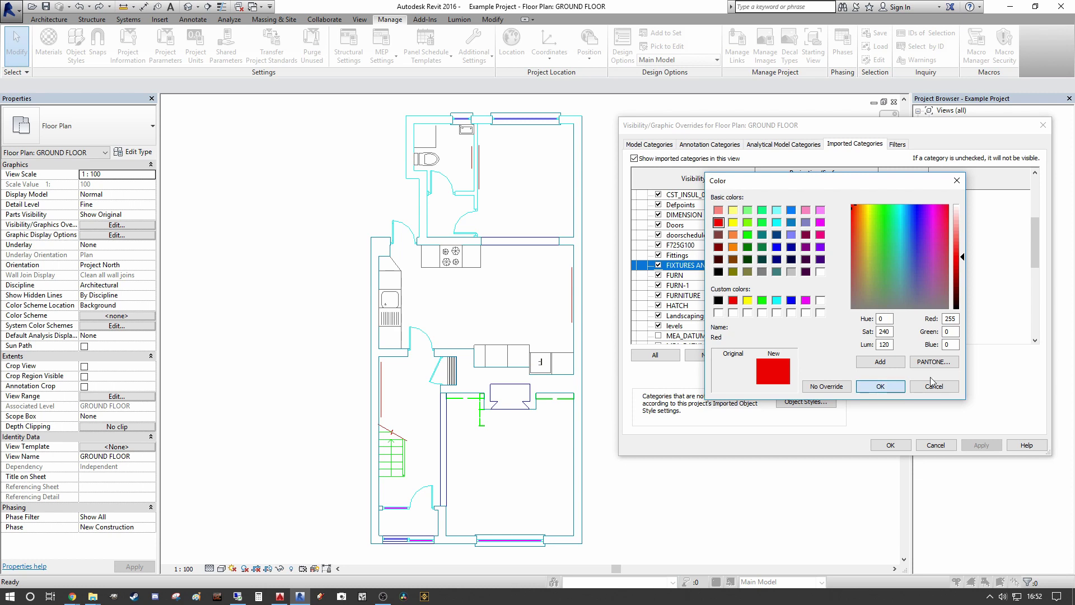
{"action": "left_click", "coordinate": [894, 386]}
{"action": "left_click", "coordinate": [862, 332]}
{"action": "left_click", "coordinate": [980, 445]}
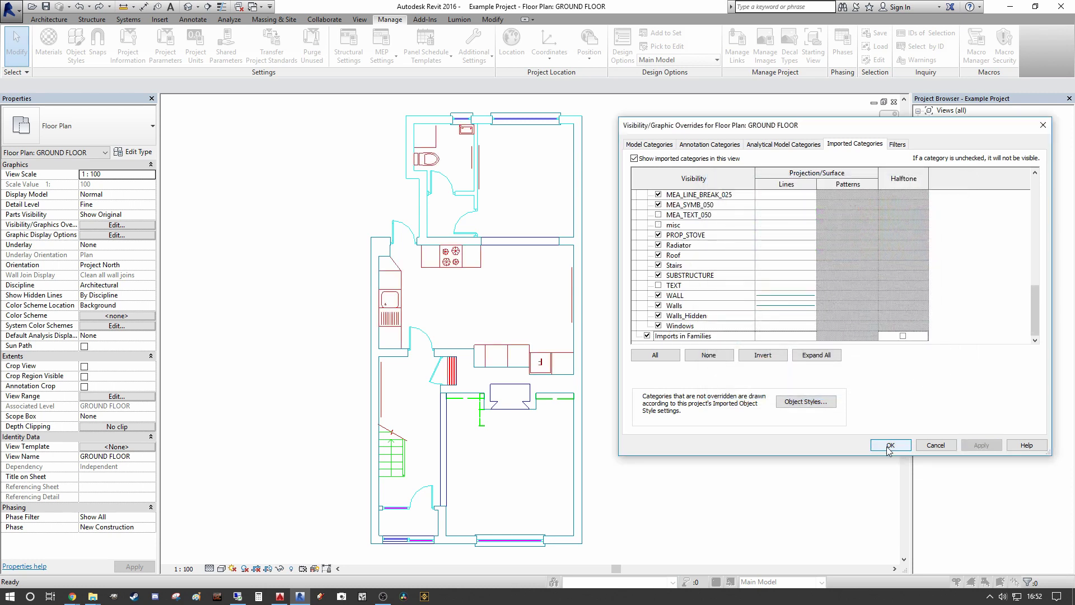
{"action": "left_click", "coordinate": [890, 445]}
{"action": "scroll", "coordinate": [674, 425], "scroll_direction": "down", "scroll_amount": 2}
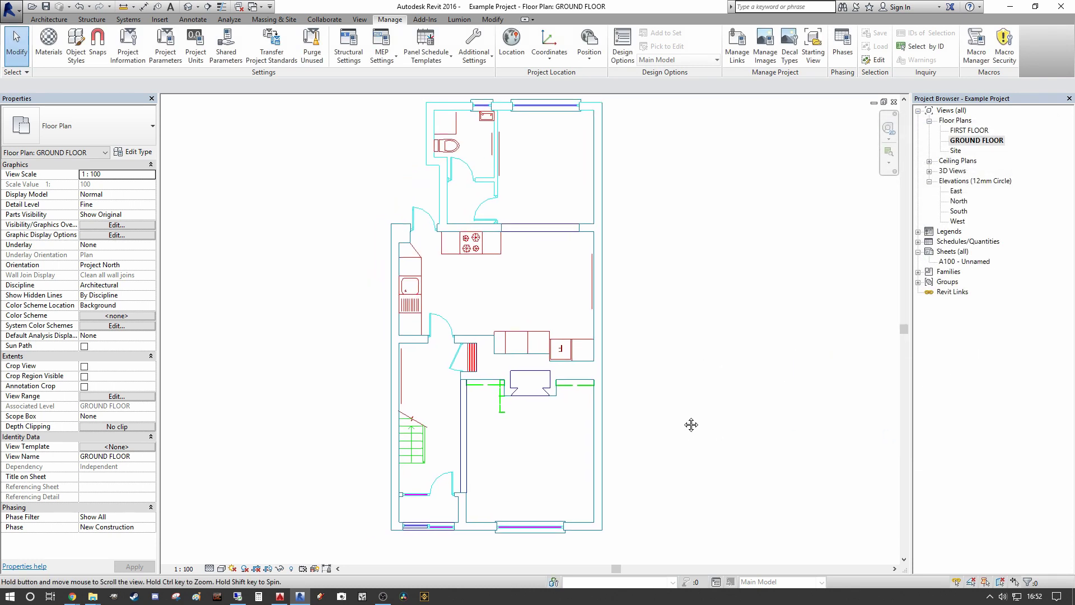
{"action": "scroll", "coordinate": [549, 285], "scroll_direction": "up", "scroll_amount": 3}
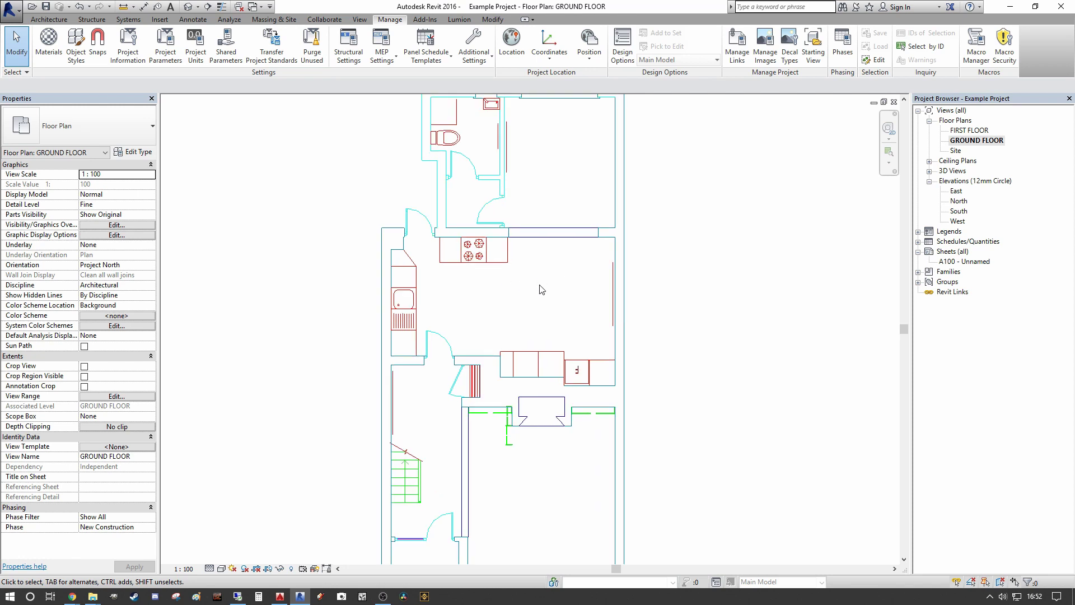
{"action": "scroll", "coordinate": [542, 289], "scroll_direction": "down", "scroll_amount": 2}
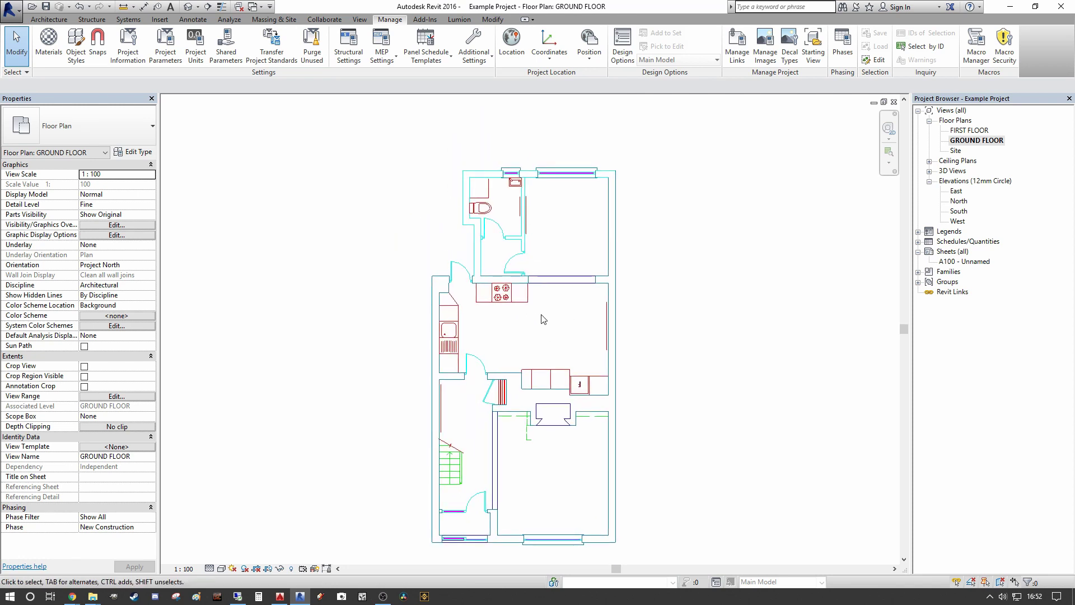
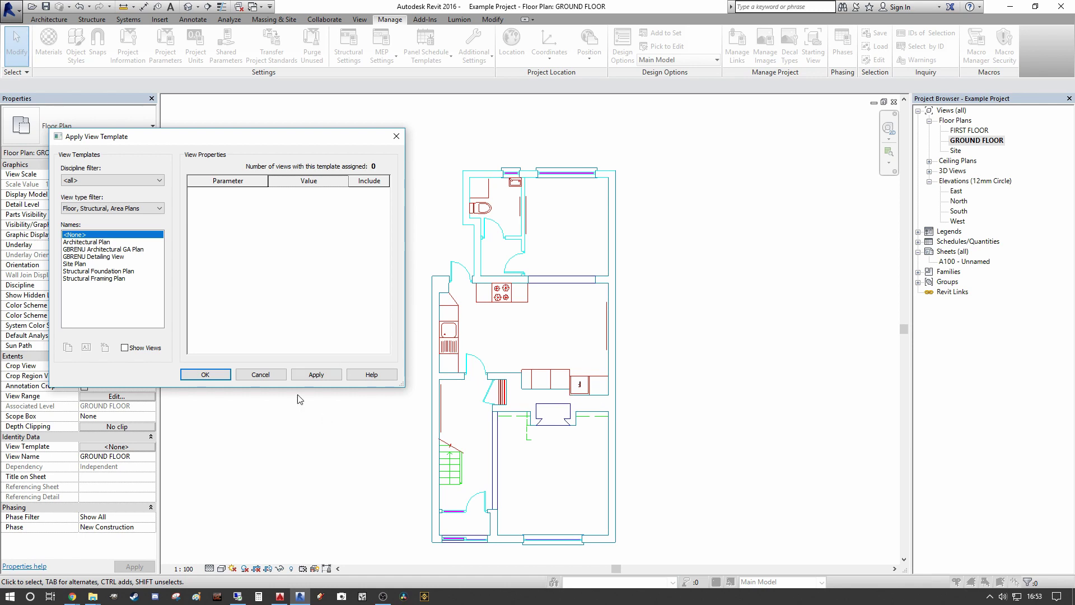
{"action": "left_click", "coordinate": [259, 375]}
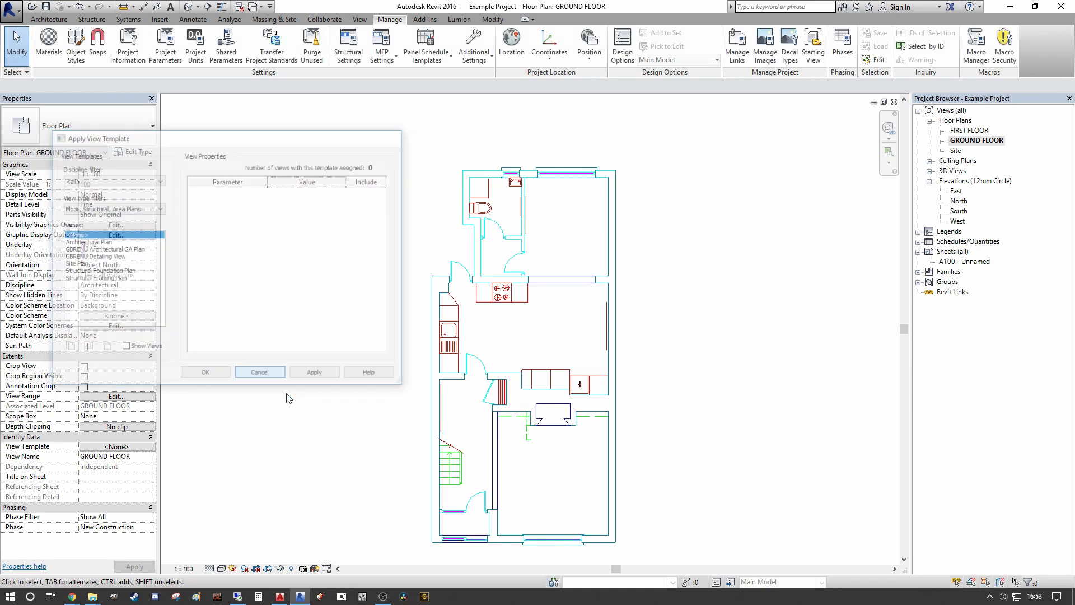
Step: Create a view template from the current ground floor view and name it CAD Layer Visibility Control
{"action": "left_click", "coordinate": [359, 19]}
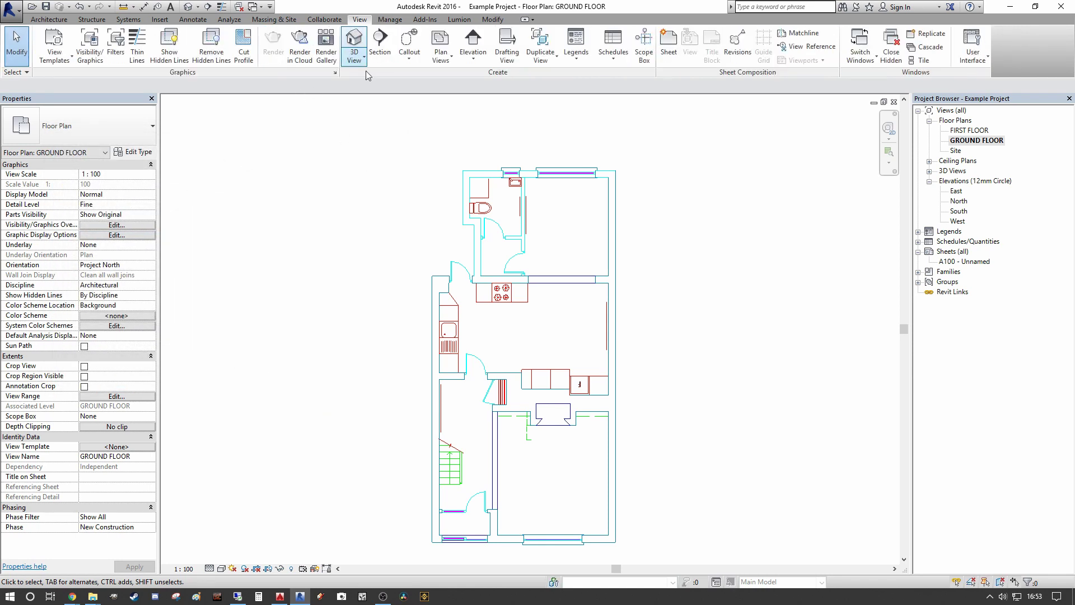
{"action": "left_click", "coordinate": [70, 60]}
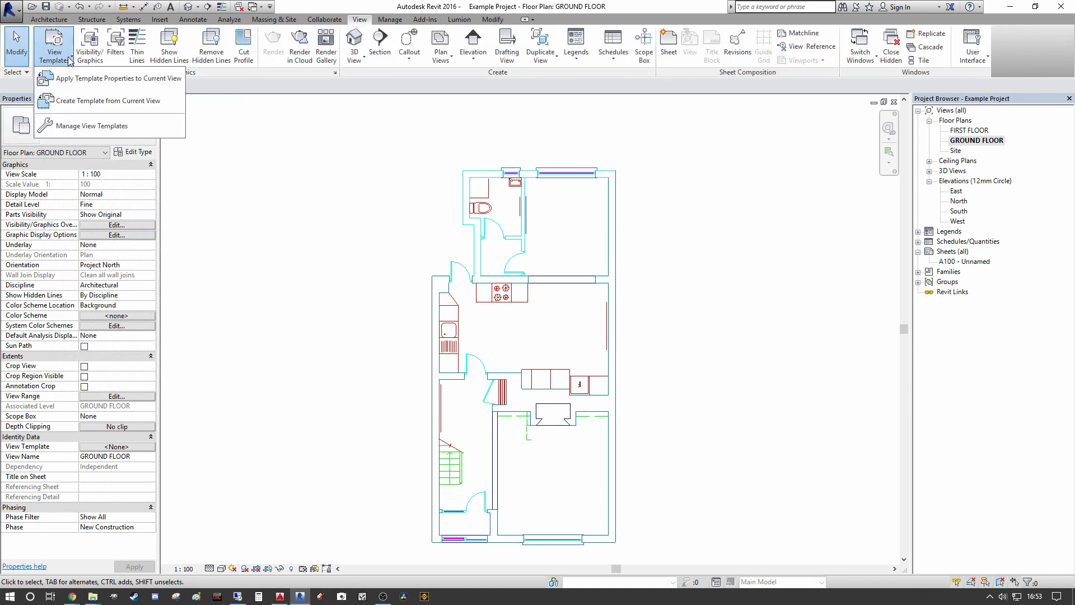
{"action": "left_click", "coordinate": [98, 102]}
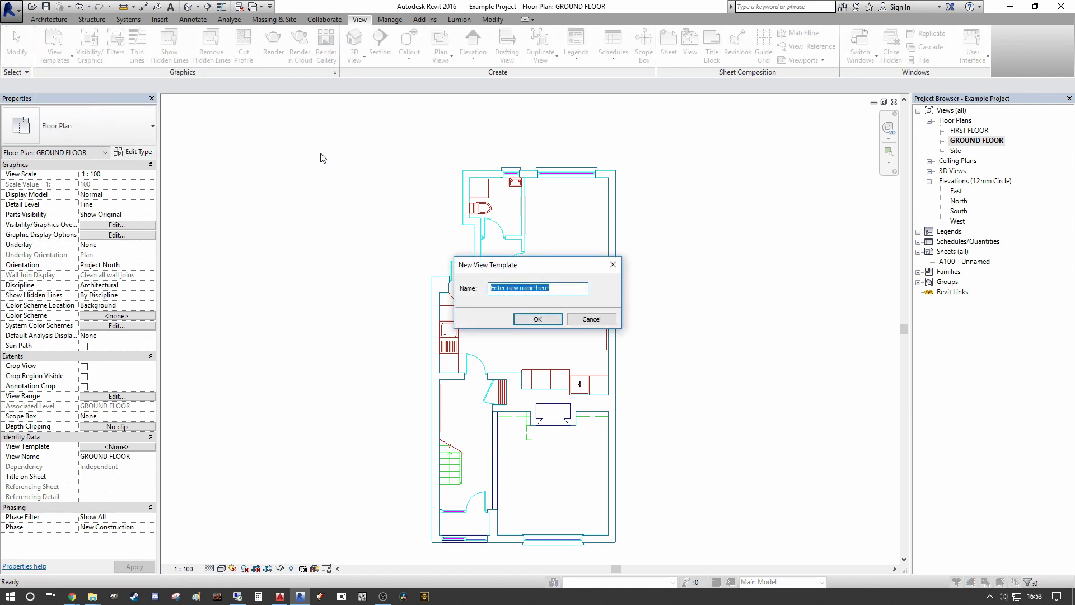
{"action": "type", "text": "CAD Layer Visibility Control"}
{"action": "key", "text": "Return"}
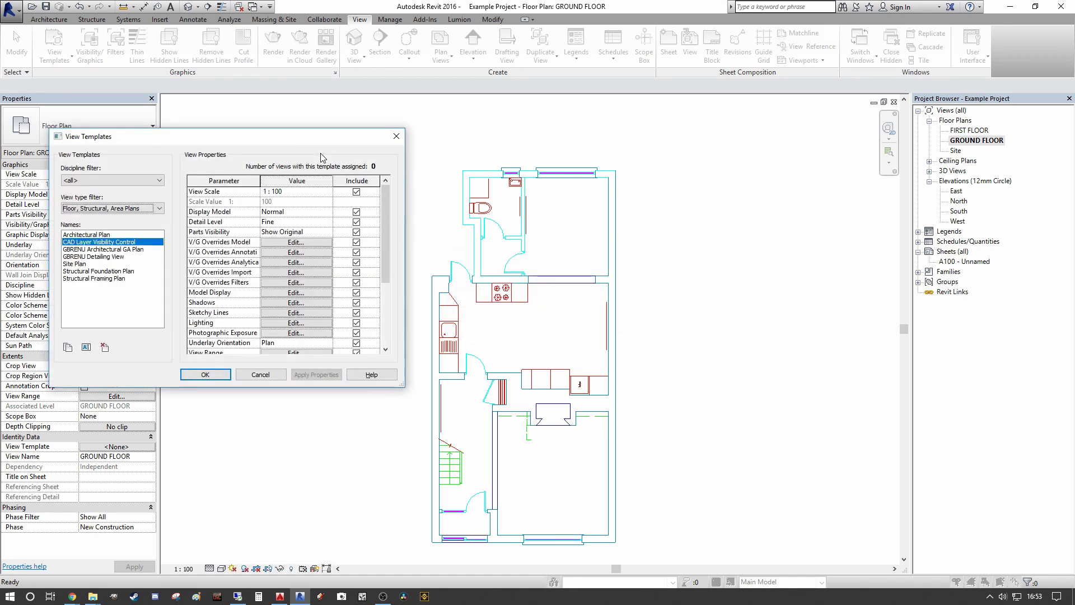
Step: Exclude view scale, display model, detail level and parts visibility from the CAD Layer Visibility Control template
{"action": "left_click", "coordinate": [205, 192]}
{"action": "left_click", "coordinate": [356, 192]}
{"action": "left_click", "coordinate": [356, 213]}
{"action": "left_click", "coordinate": [356, 223]}
{"action": "left_click", "coordinate": [356, 232]}
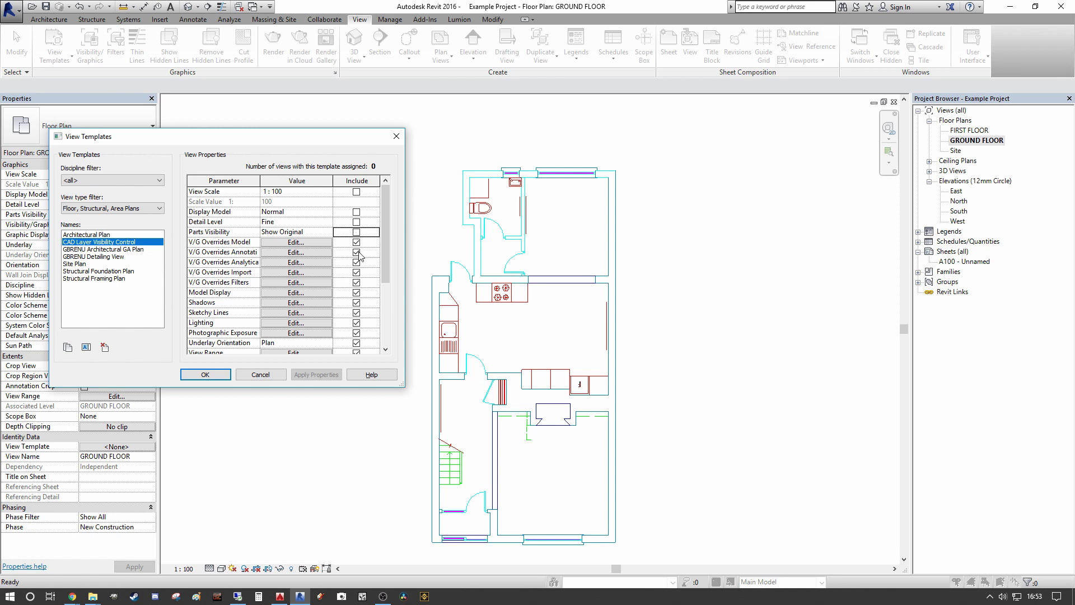
Step: Exclude the V/G overrides for model, annotation, analytical model and filters from the view template
{"action": "left_click", "coordinate": [357, 242]}
{"action": "left_click", "coordinate": [356, 252]}
{"action": "left_click", "coordinate": [356, 262]}
{"action": "left_click", "coordinate": [356, 282]}
Step: Exclude model display, shadows, sketchy lines, lighting, photographic exposure and underlay orientation from the view template
{"action": "left_click", "coordinate": [356, 292]}
{"action": "left_click", "coordinate": [356, 302]}
{"action": "left_click", "coordinate": [356, 312]}
{"action": "left_click", "coordinate": [356, 323]}
{"action": "left_click", "coordinate": [356, 332]}
{"action": "left_click", "coordinate": [356, 343]}
Step: Exclude view range, orientation, phase filter, discipline and show hidden lines from the view template
{"action": "left_click_drag", "start_coordinate": [384, 279], "coordinate": [384, 312]}
{"action": "left_click", "coordinate": [356, 302]}
{"action": "left_click", "coordinate": [356, 312]}
{"action": "left_click", "coordinate": [356, 322]}
{"action": "left_click", "coordinate": [356, 333]}
{"action": "left_click", "coordinate": [356, 342]}
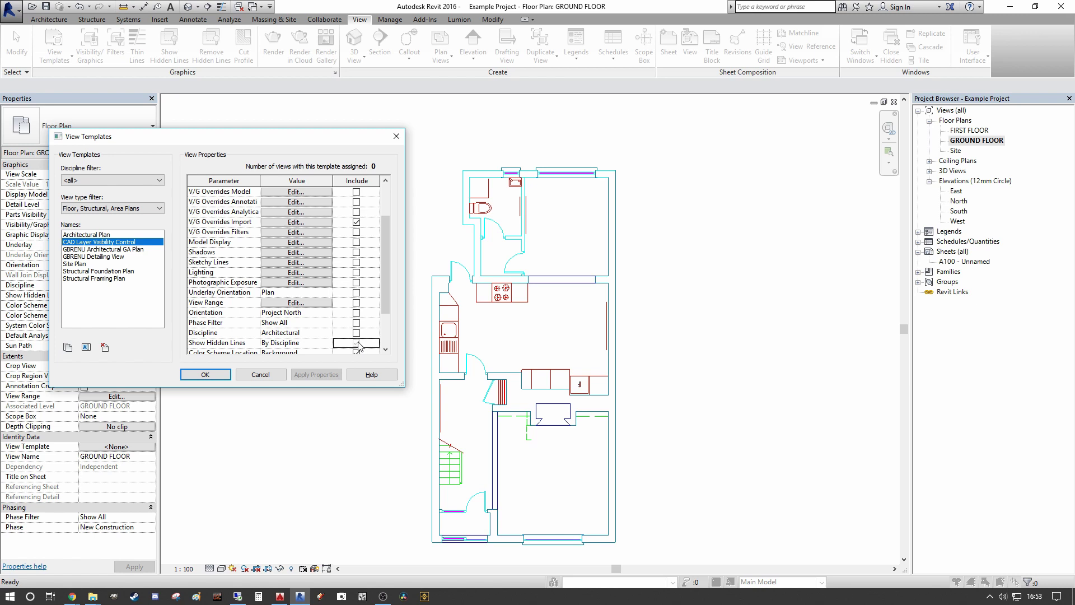
Step: Exclude color scheme location, color scheme, system color schemes and depth clipping from the template, and save it
{"action": "left_click_drag", "start_coordinate": [384, 317], "coordinate": [384, 347]}
{"action": "left_click", "coordinate": [357, 302]}
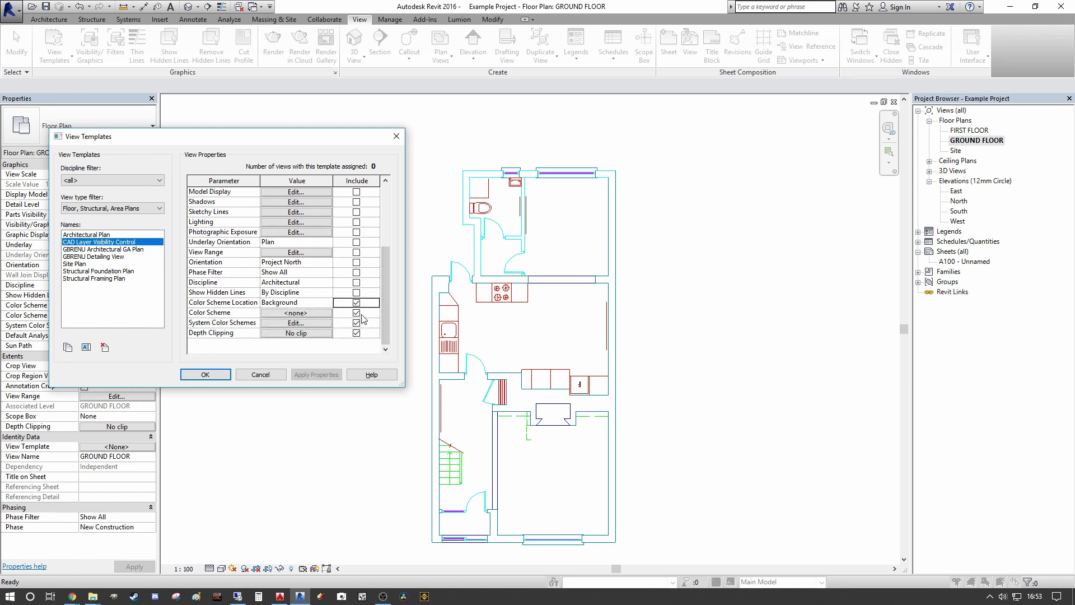
{"action": "left_click", "coordinate": [356, 312]}
{"action": "left_click", "coordinate": [356, 322]}
{"action": "left_click", "coordinate": [356, 333]}
{"action": "scroll", "coordinate": [383, 263], "scroll_direction": "up", "scroll_amount": 4}
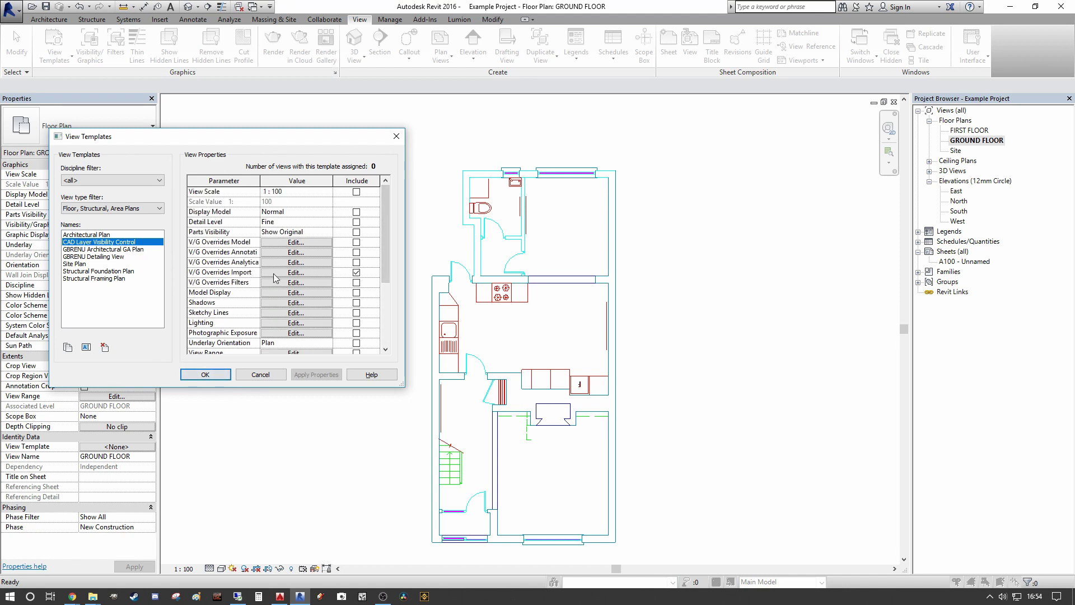
{"action": "left_click", "coordinate": [209, 376]}
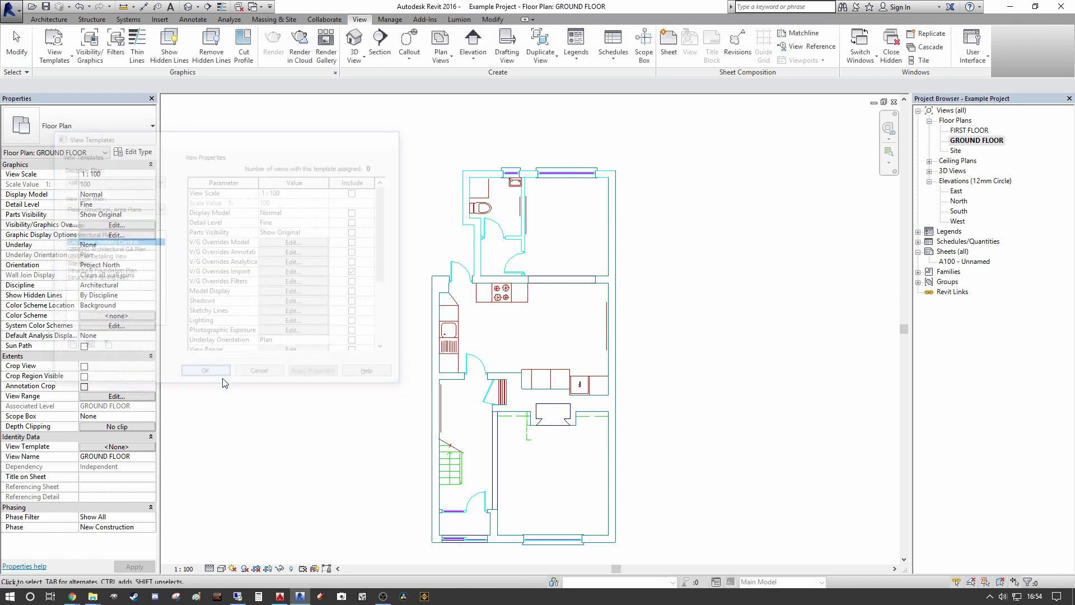
Step: Open the FIRST FLOOR plan and assign the CAD Layer Visibility Control view template to it
{"action": "double_click", "coordinate": [968, 131]}
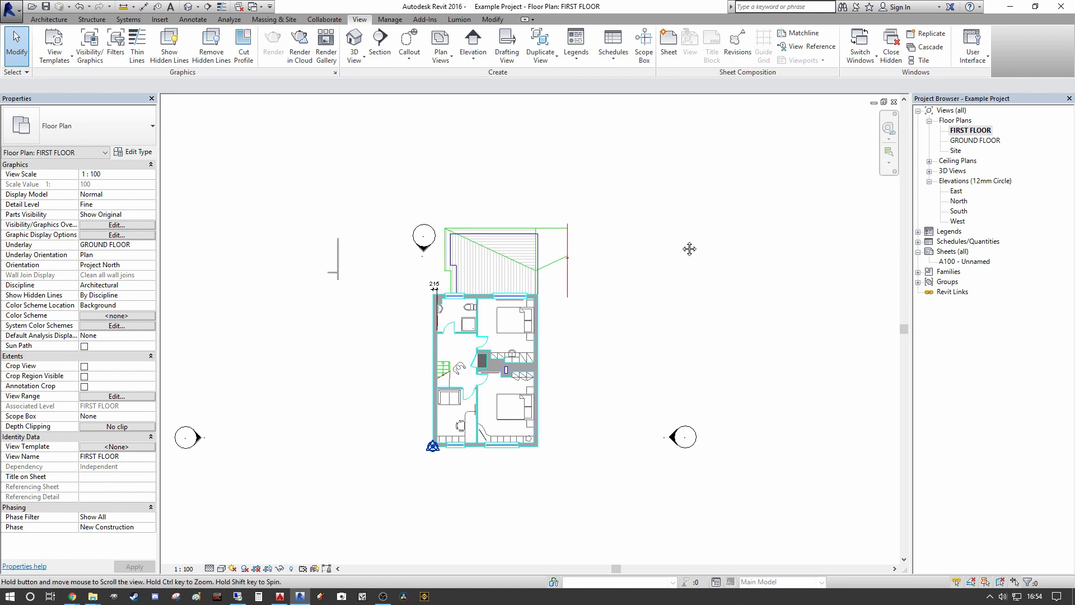
{"action": "scroll", "coordinate": [473, 368], "scroll_direction": "up", "scroll_amount": 3}
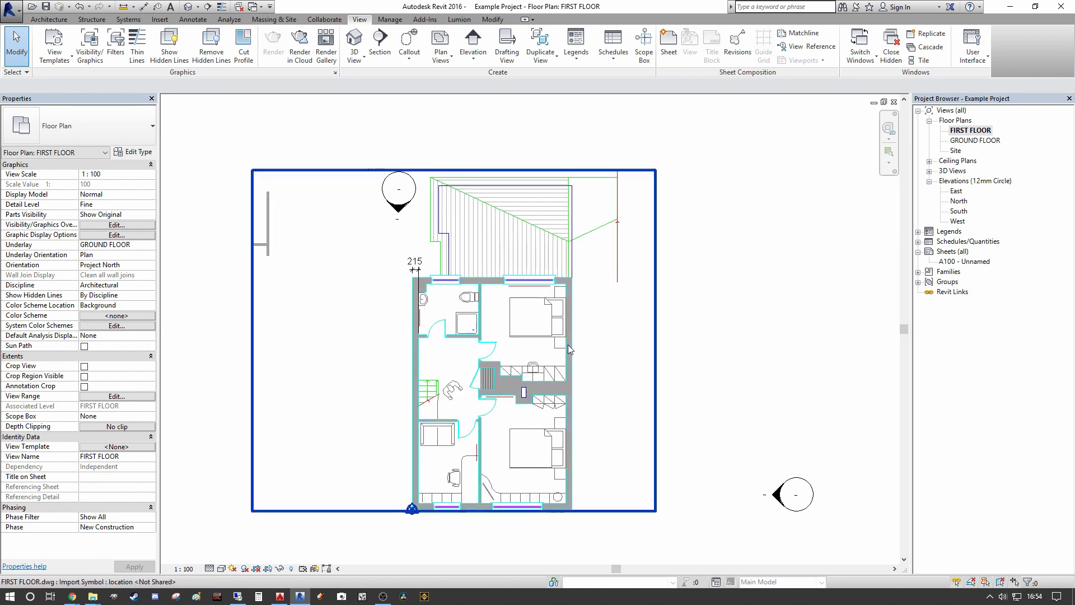
{"action": "scroll", "coordinate": [768, 298], "scroll_direction": "up", "scroll_amount": 2}
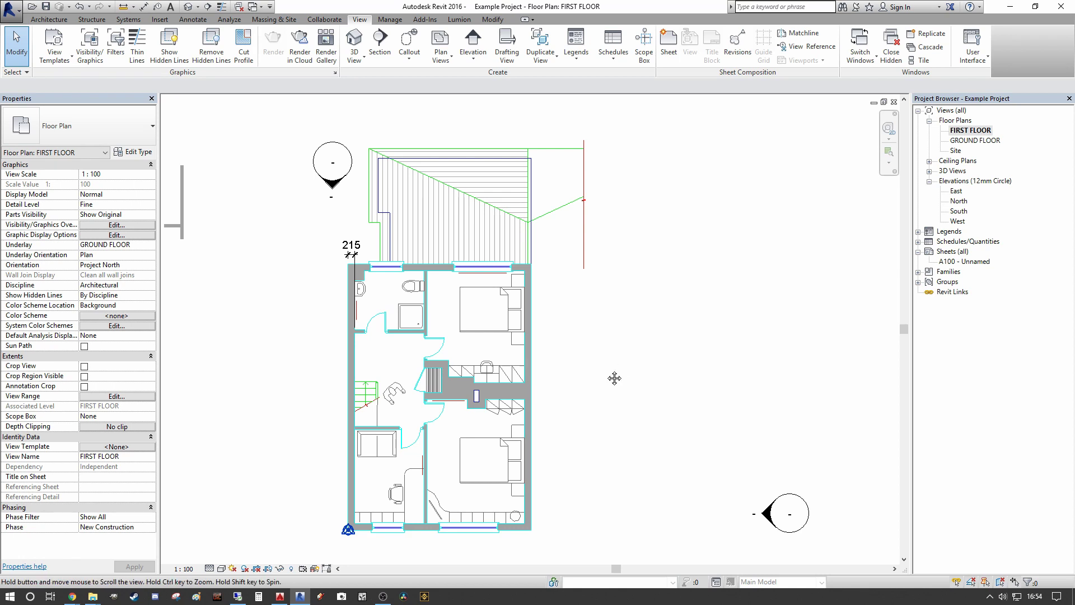
{"action": "left_click", "coordinate": [103, 448]}
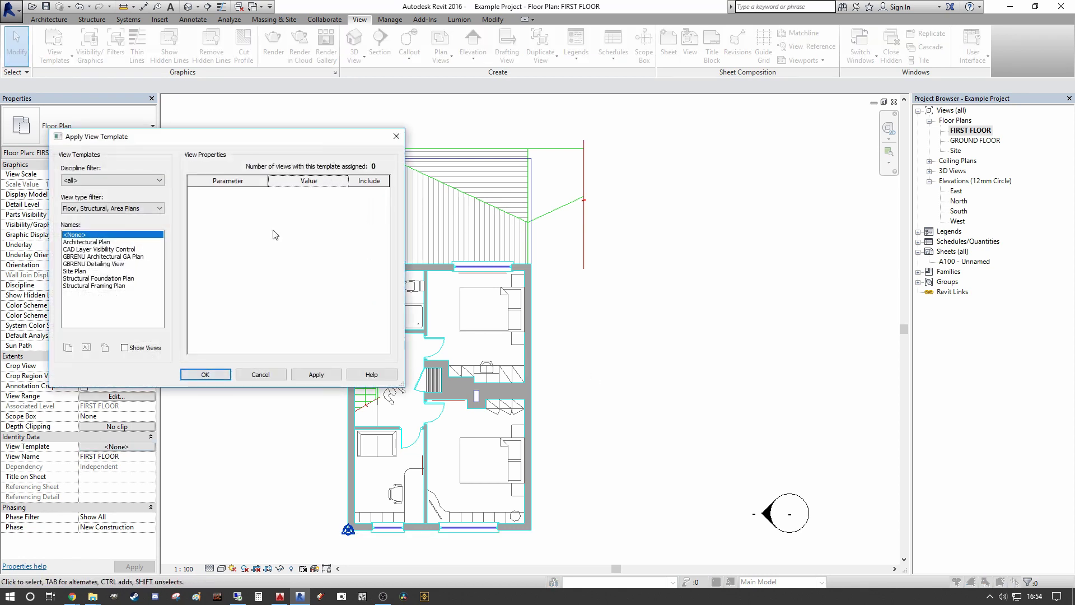
{"action": "left_click", "coordinate": [112, 249]}
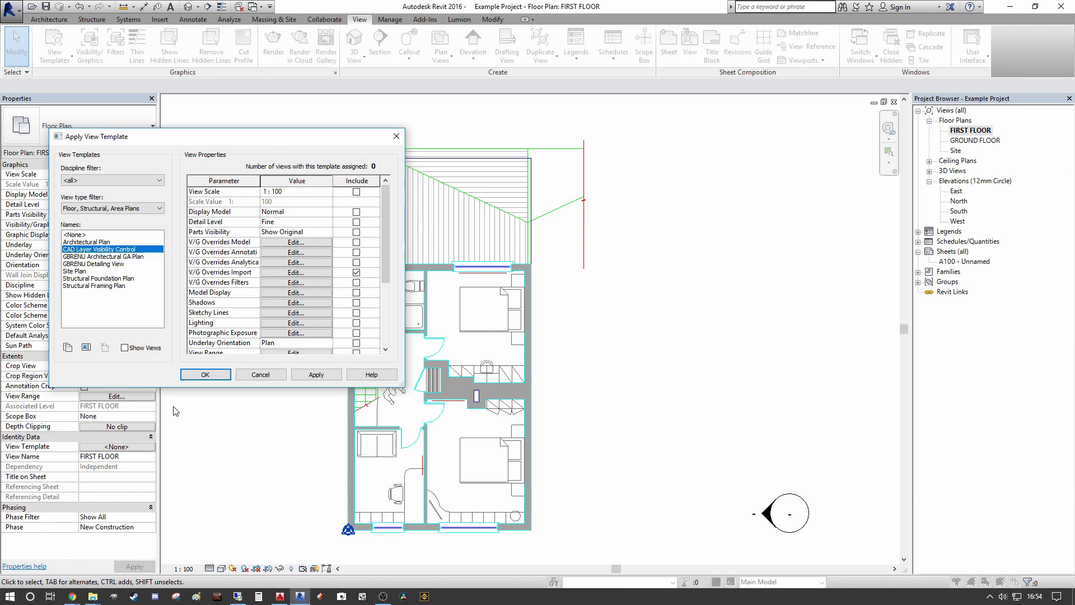
{"action": "left_click", "coordinate": [306, 375]}
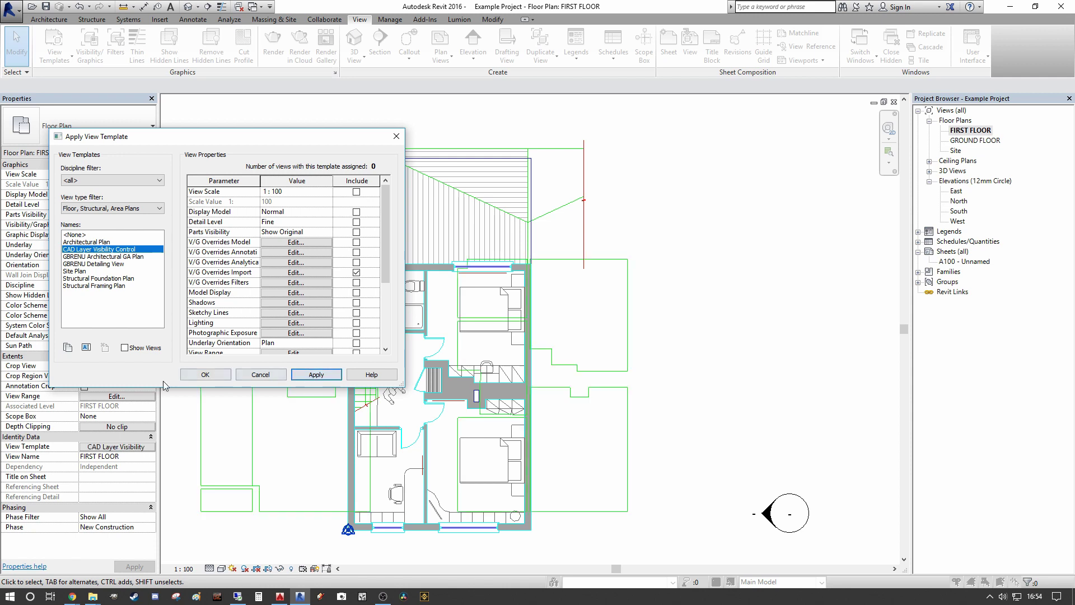
{"action": "left_click", "coordinate": [205, 374]}
Step: Examine how the imported FIRST FLOOR.dwg displays in the first floor plan under the assigned view template
{"action": "scroll", "coordinate": [397, 273], "scroll_direction": "down", "scroll_amount": 3}
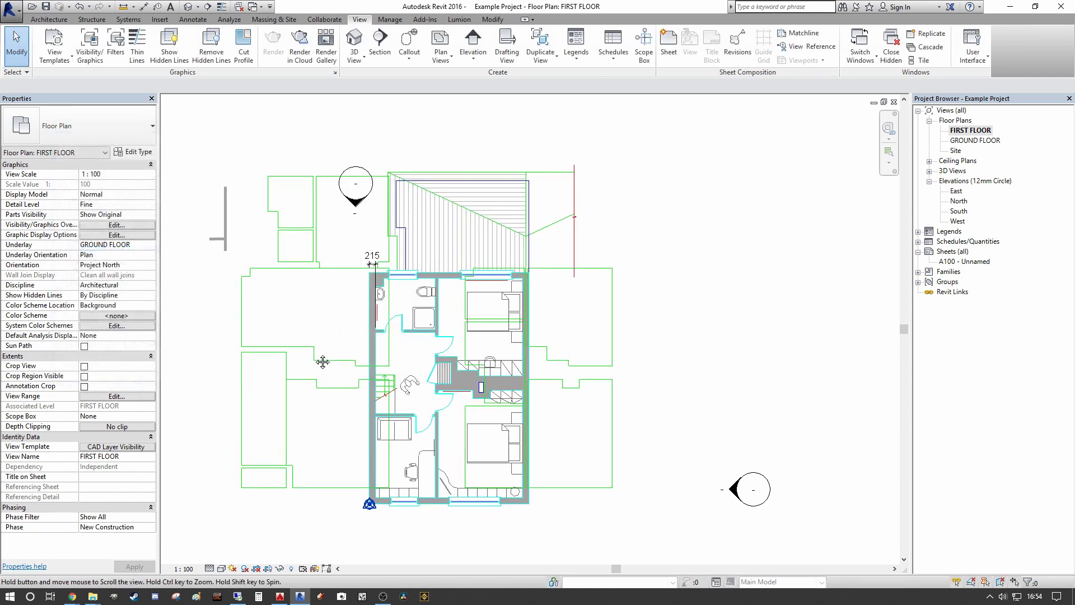
{"action": "scroll", "coordinate": [397, 273], "scroll_direction": "up", "scroll_amount": 2}
{"action": "left_click", "coordinate": [398, 274]}
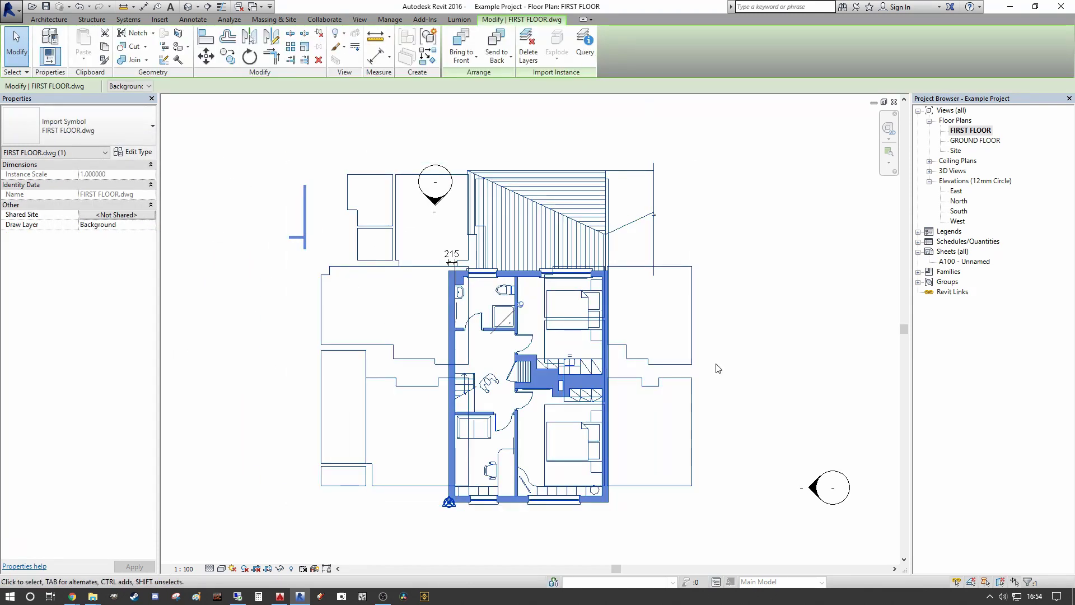
{"action": "scroll", "coordinate": [780, 337], "scroll_direction": "up", "scroll_amount": 2}
{"action": "left_click", "coordinate": [722, 336]}
{"action": "middle_click_drag", "start_coordinate": [722, 336], "coordinate": [739, 266]}
{"action": "middle_click_drag", "start_coordinate": [568, 276], "coordinate": [635, 388]}
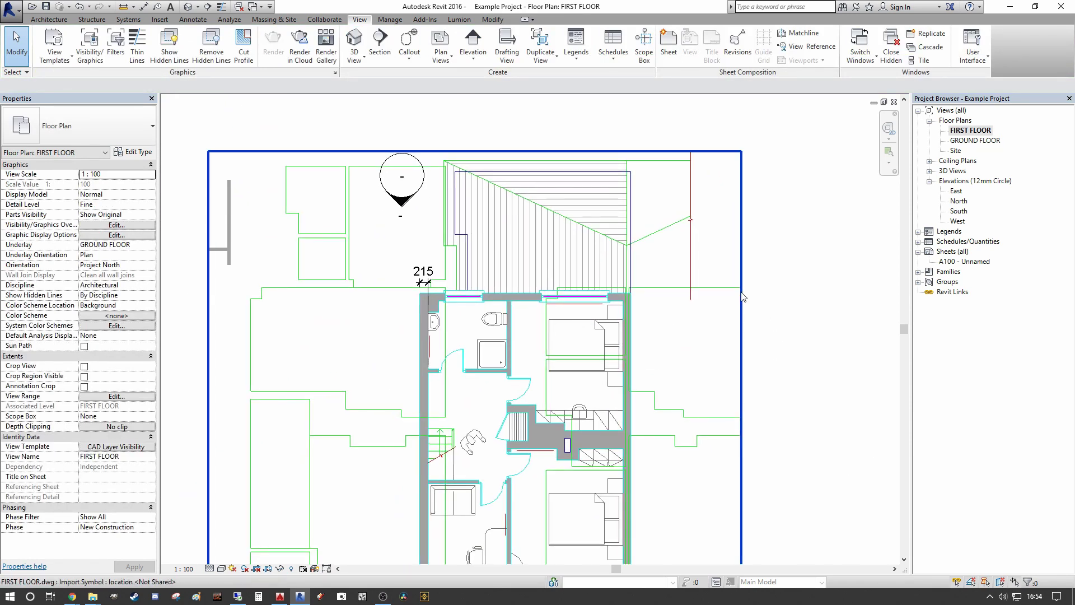
{"action": "middle_click_drag", "start_coordinate": [744, 294], "coordinate": [729, 218]}
{"action": "scroll", "coordinate": [731, 343], "scroll_direction": "up", "scroll_amount": 1}
{"action": "scroll", "coordinate": [650, 452], "scroll_direction": "down", "scroll_amount": 2}
{"action": "scroll", "coordinate": [650, 451], "scroll_direction": "up", "scroll_amount": 1}
{"action": "left_click", "coordinate": [300, 413]}
{"action": "scroll", "coordinate": [320, 428], "scroll_direction": "down", "scroll_amount": 2}
{"action": "middle_click_drag", "start_coordinate": [340, 404], "coordinate": [398, 363]}
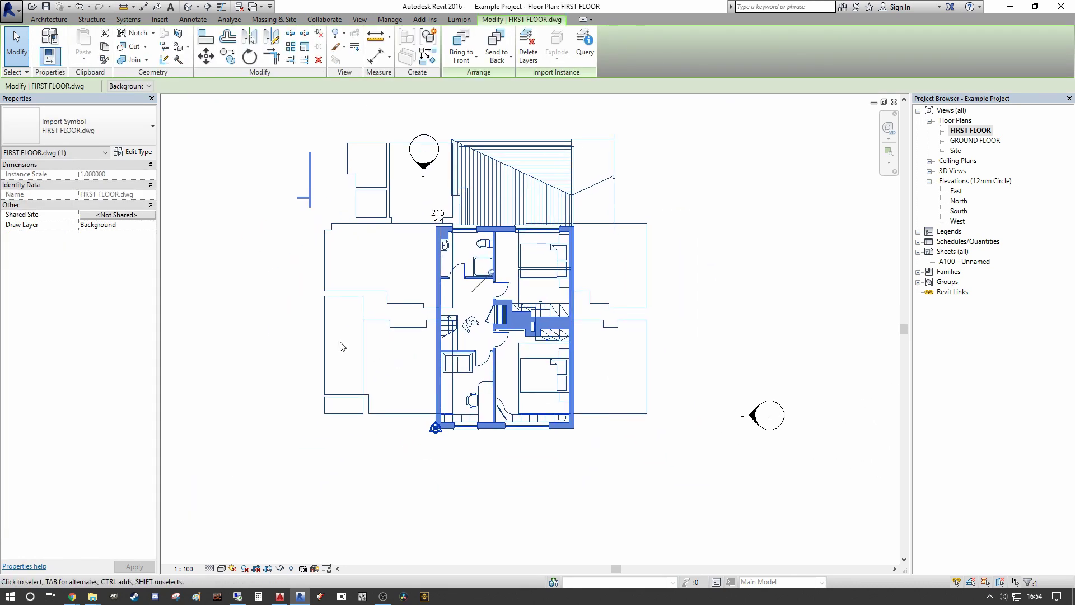
{"action": "middle_click_drag", "start_coordinate": [305, 343], "coordinate": [295, 375]}
{"action": "left_click", "coordinate": [703, 331]}
{"action": "middle_click_drag", "start_coordinate": [703, 331], "coordinate": [676, 379]}
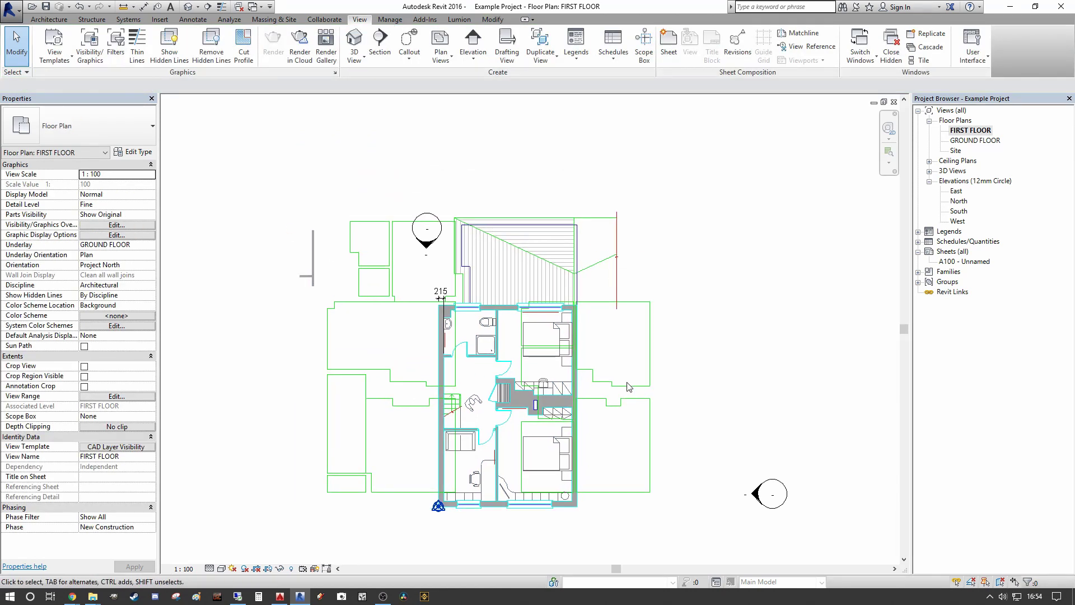
{"action": "scroll", "coordinate": [591, 371], "scroll_direction": "up", "scroll_amount": 1}
{"action": "middle_click_drag", "start_coordinate": [592, 372], "coordinate": [567, 333]}
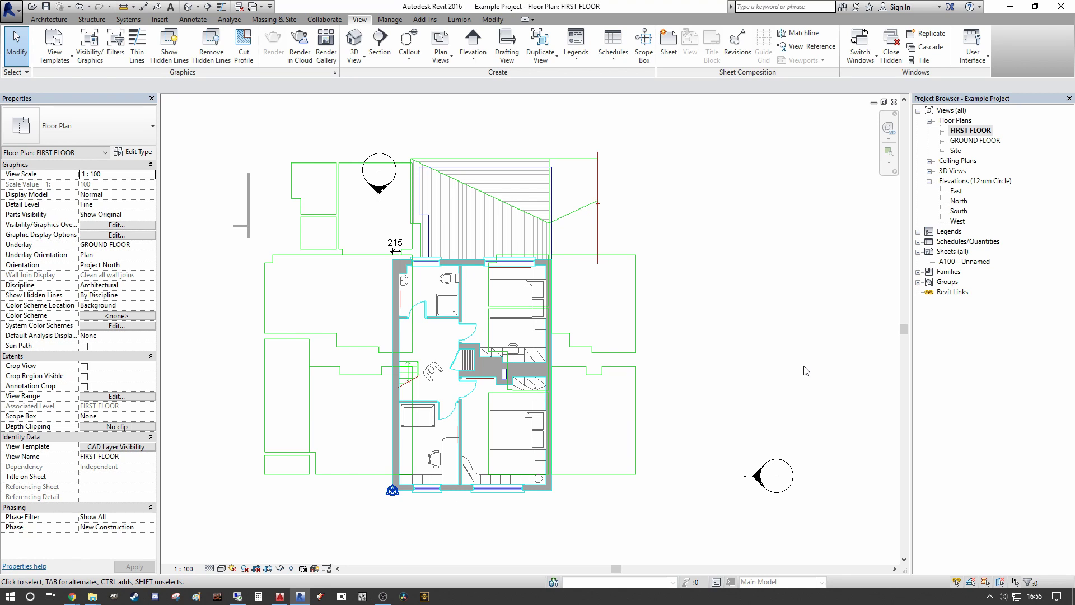
Step: Return to the GROUND FLOOR plan to view its imported drawing
{"action": "double_click", "coordinate": [976, 139]}
{"action": "middle_click_drag", "start_coordinate": [706, 277], "coordinate": [627, 261]}
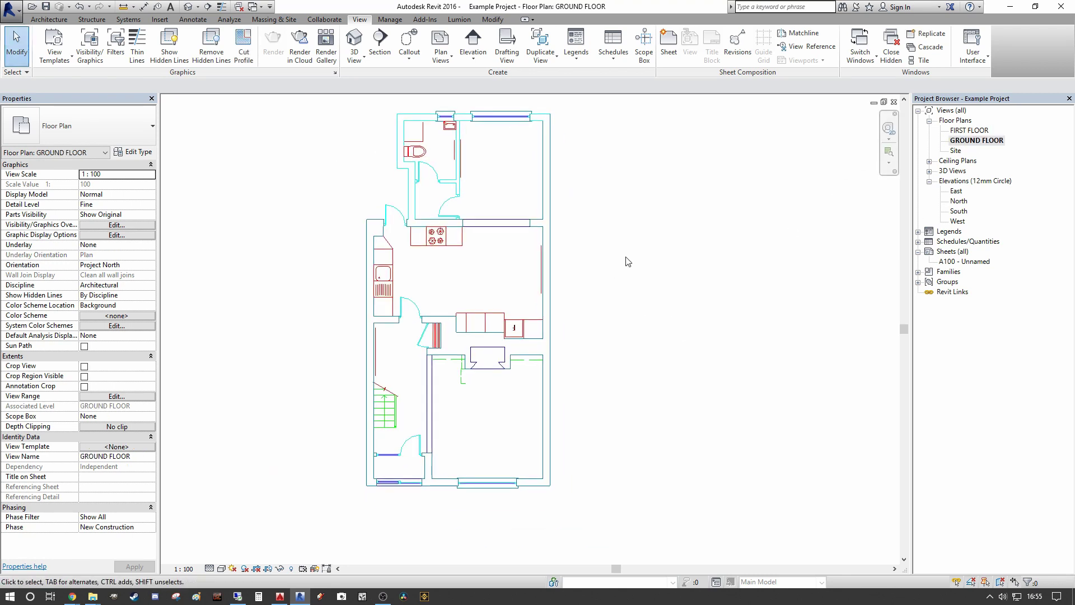